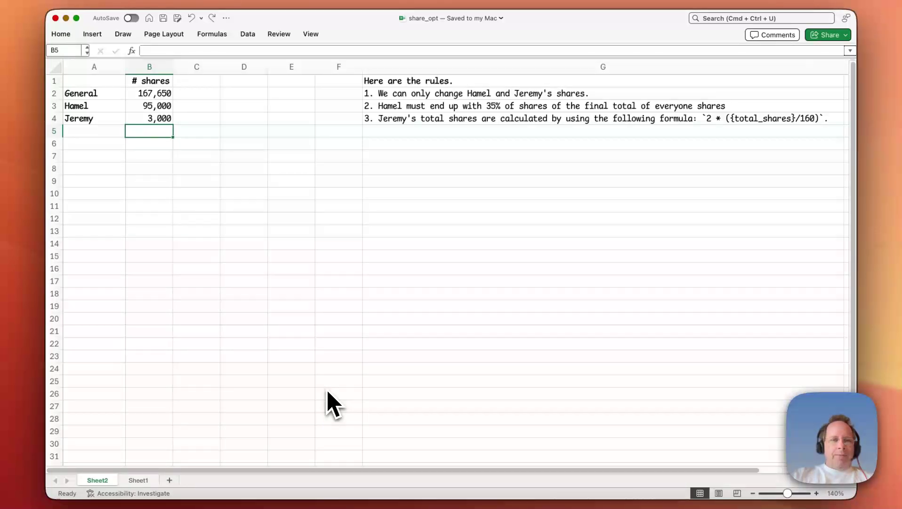
Review the allocation rules, including Hamel's 35% share and Jeremy's share formula
left_click(95, 143)
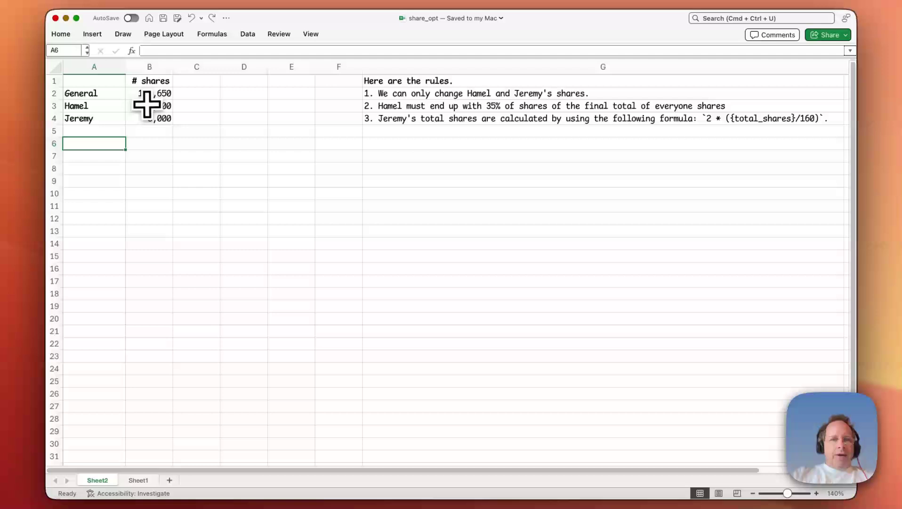
left_click(371, 95)
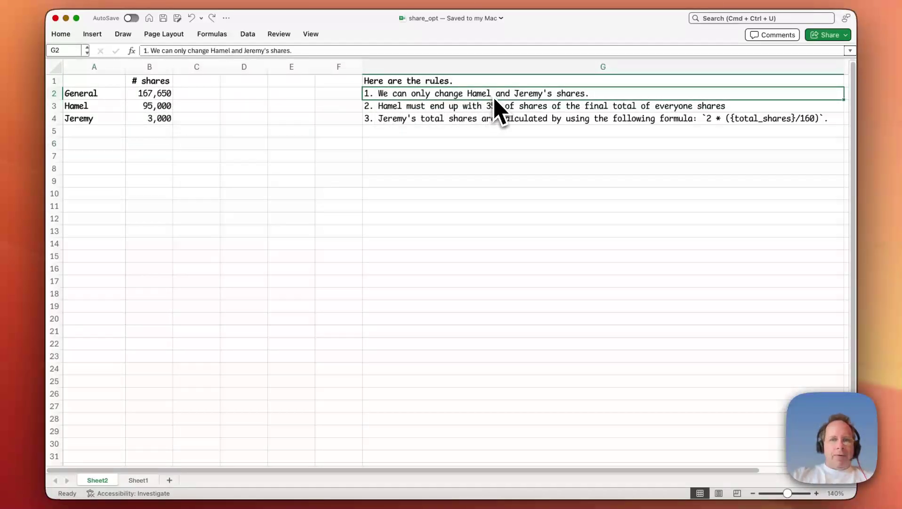
left_click_drag(115, 109, 144, 122)
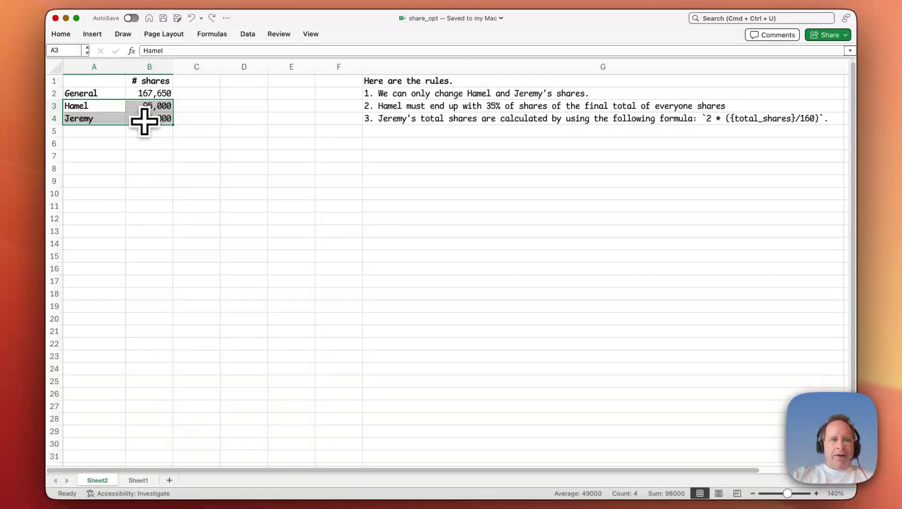
left_click(299, 111)
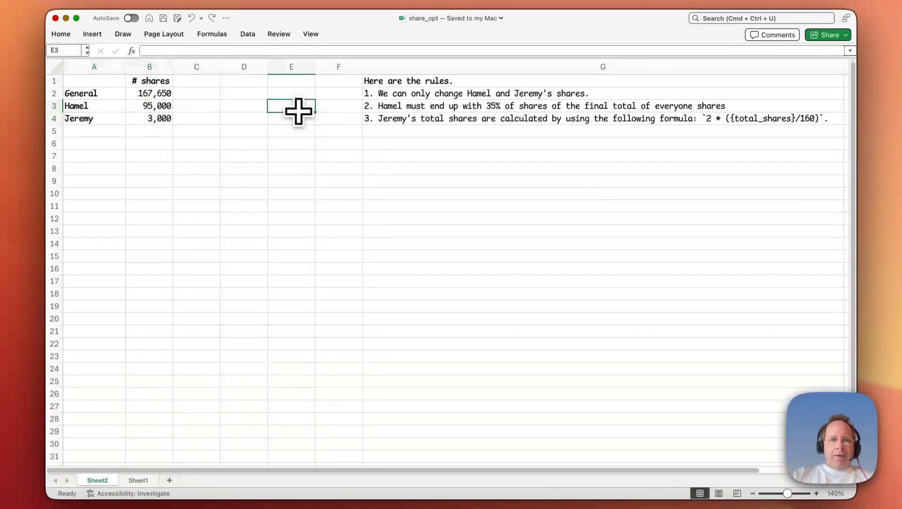
left_click(405, 106)
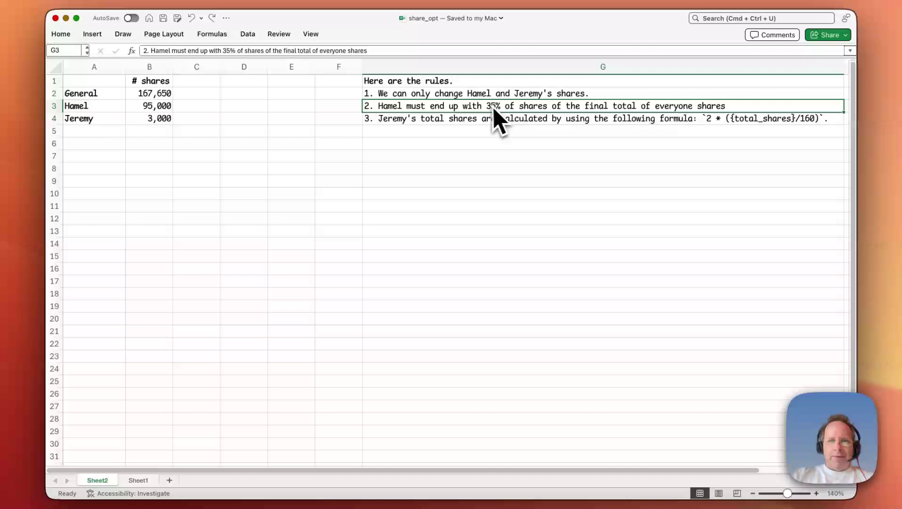
left_click(464, 119)
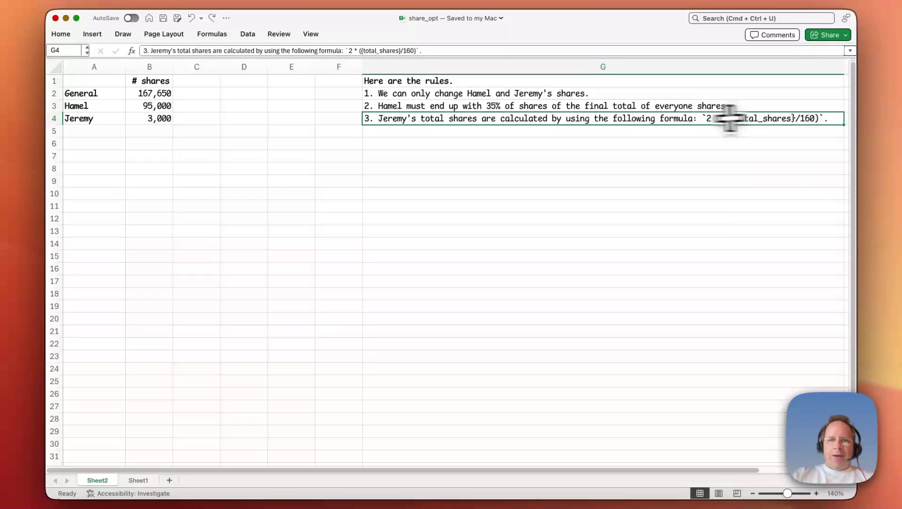
Total the share counts in B5 with AutoSum, giving 265,650
left_click(161, 131)
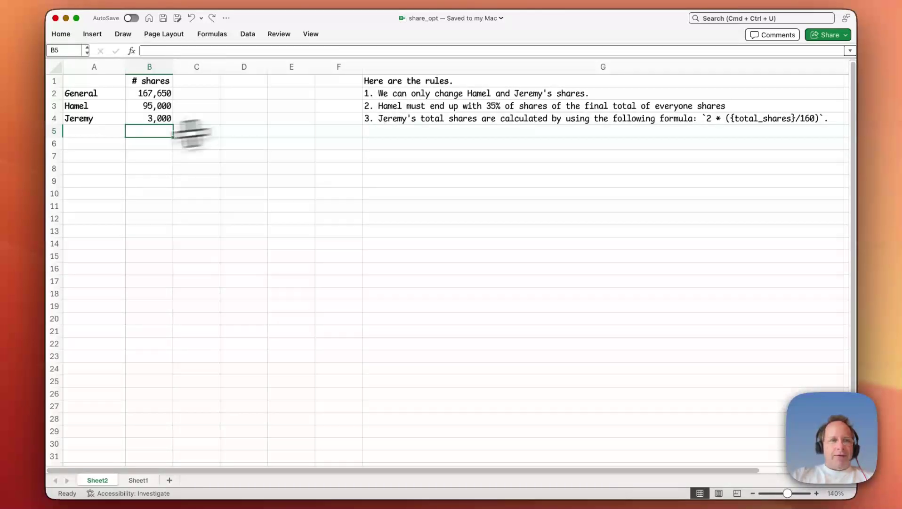
left_click(142, 93)
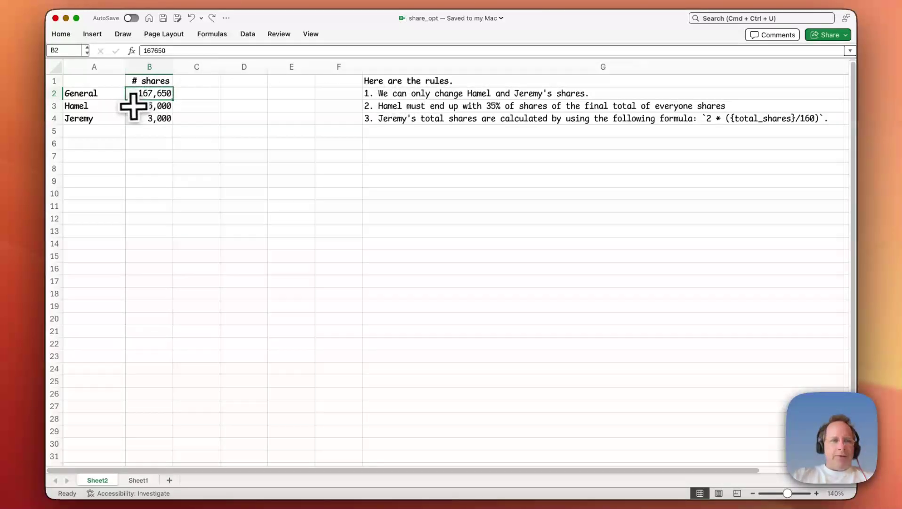
left_click_drag(133, 107, 139, 118)
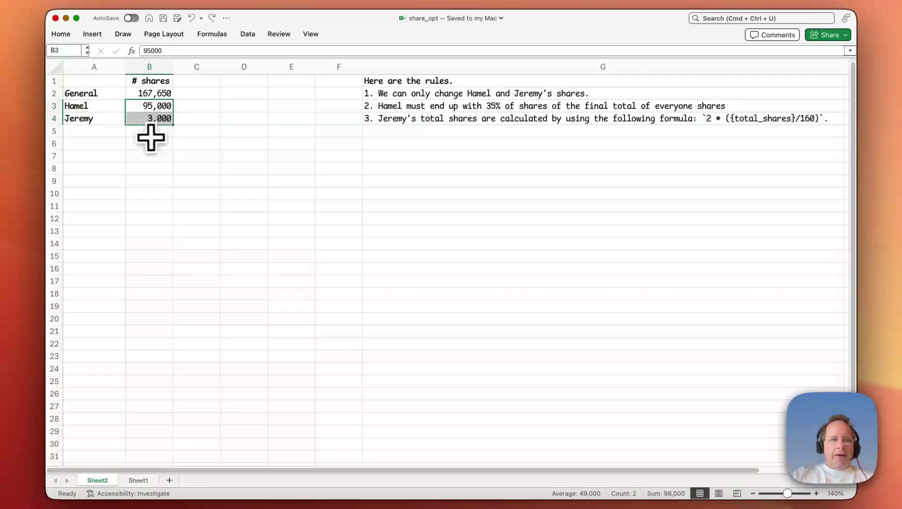
left_click(146, 135)
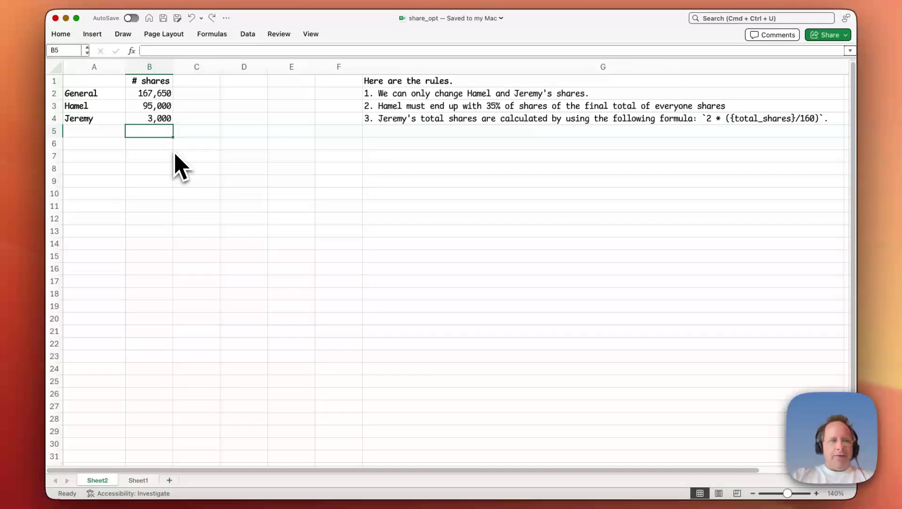
key("super+shift+t")
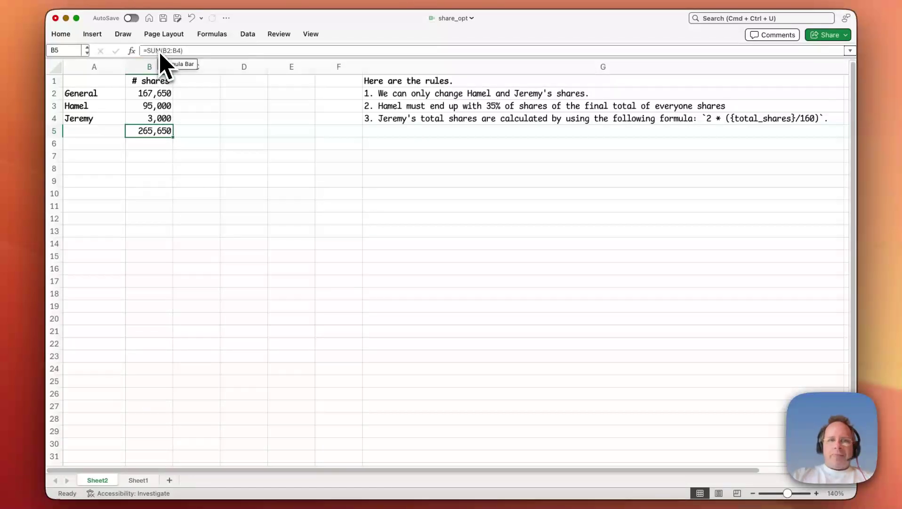
Add a '%' header in C1 and the formula =B2/$B$5 in C2
left_click(198, 80)
type("%")
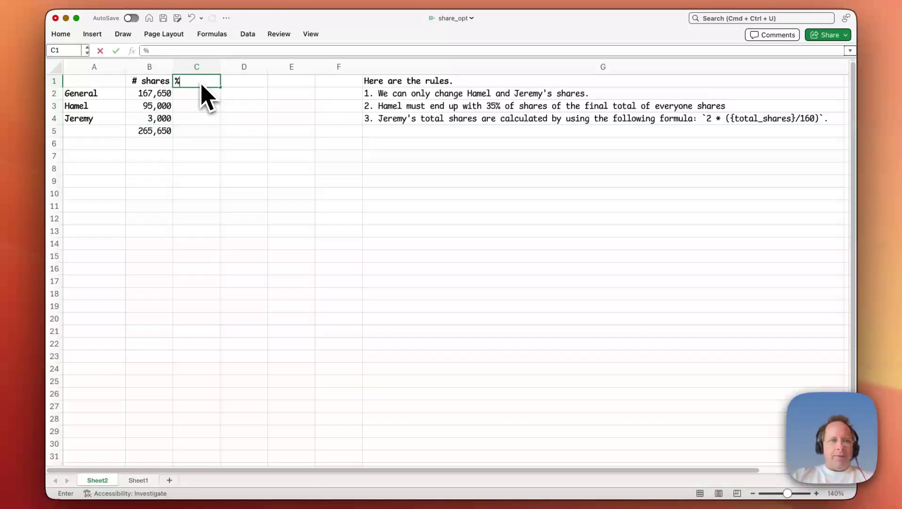
key("Return")
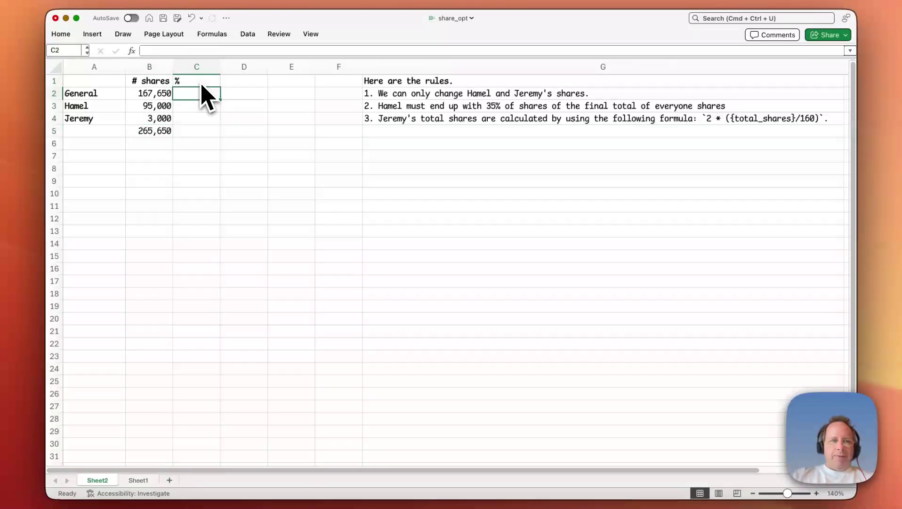
type("=")
key("Left")
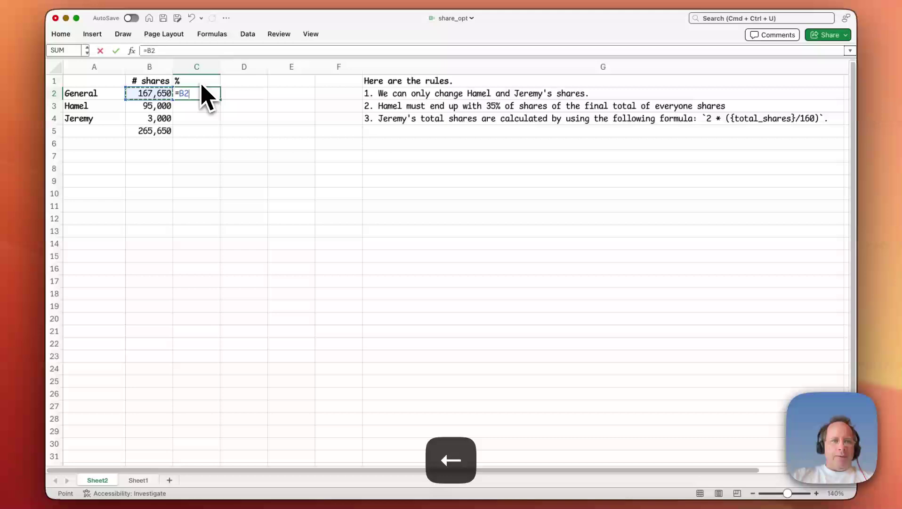
type("/")
key("Left")
key("Down")
key("Down")
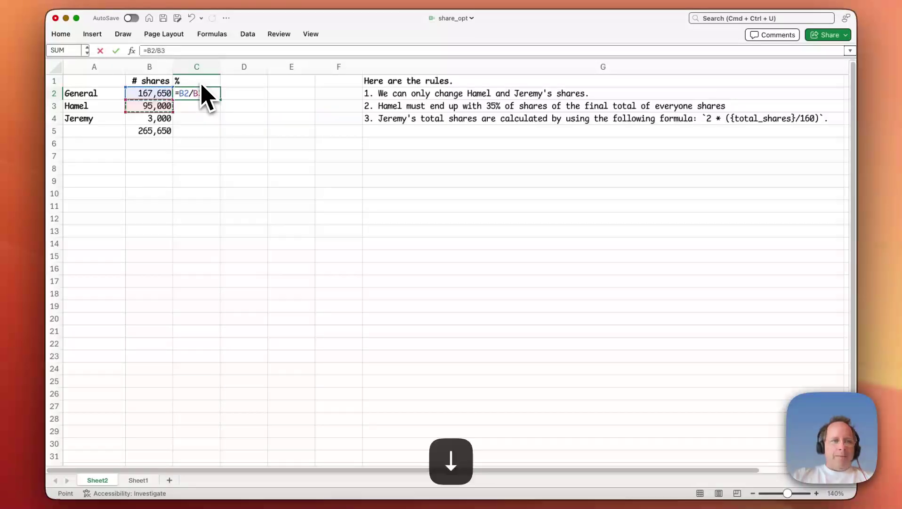
key("Down")
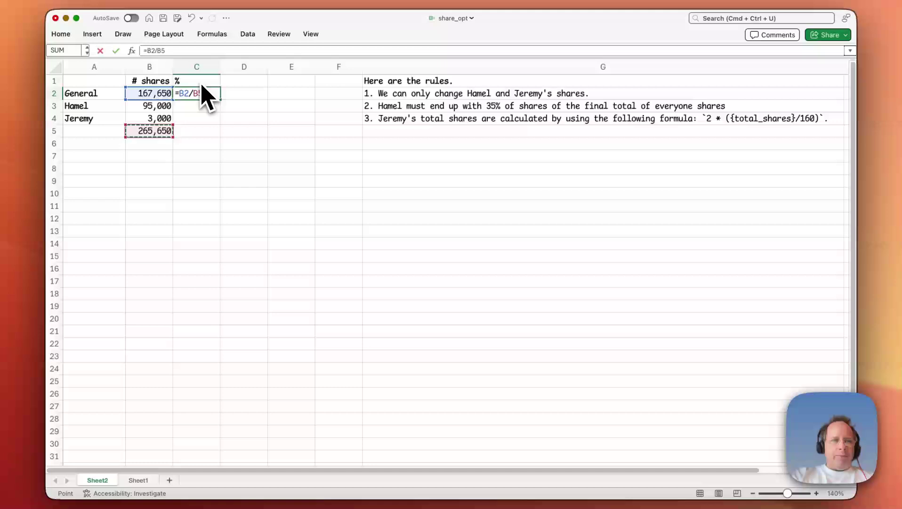
key("F4")
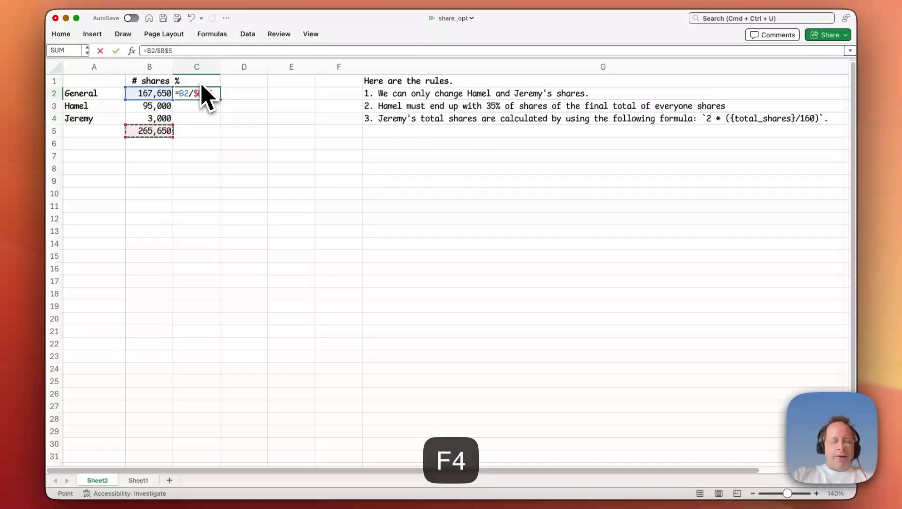
key("Return")
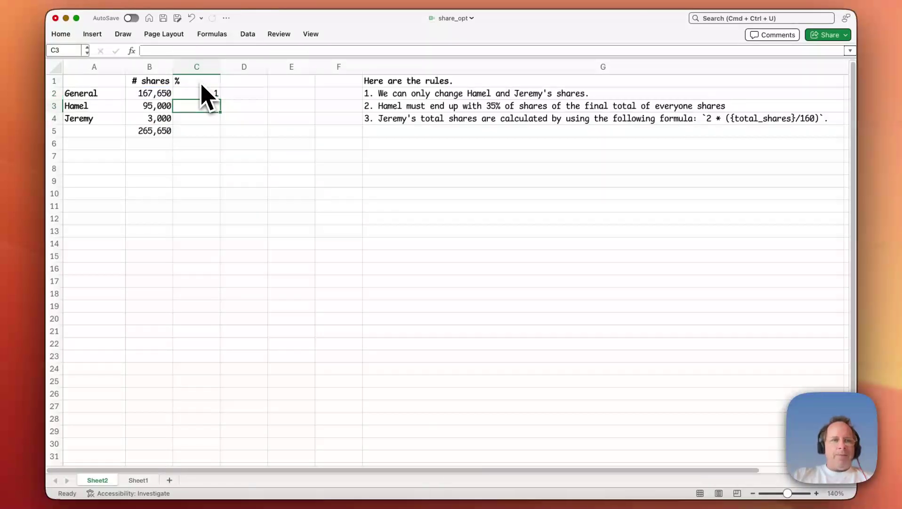
Fill the percentage formula down to C4 and format C2:C4 as Percent Style
key("Up")
key("shift+Down")
key("shift+Down")
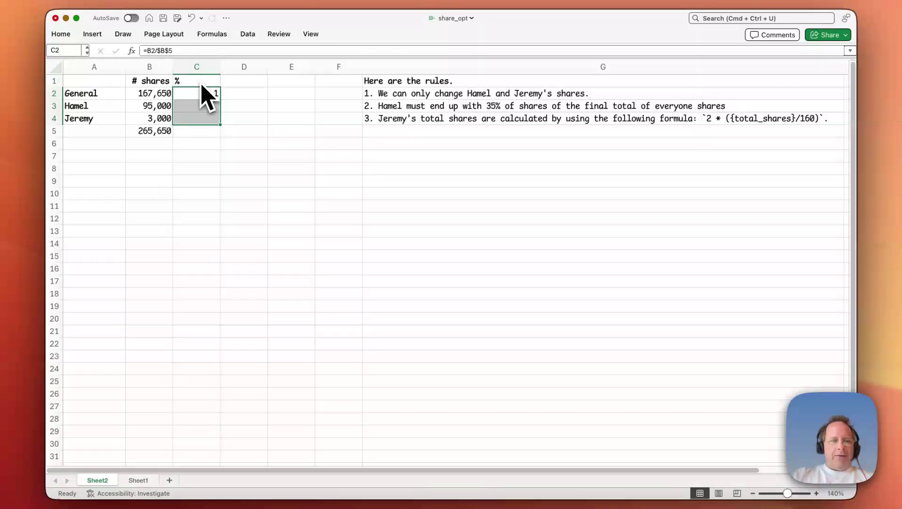
key("super+d")
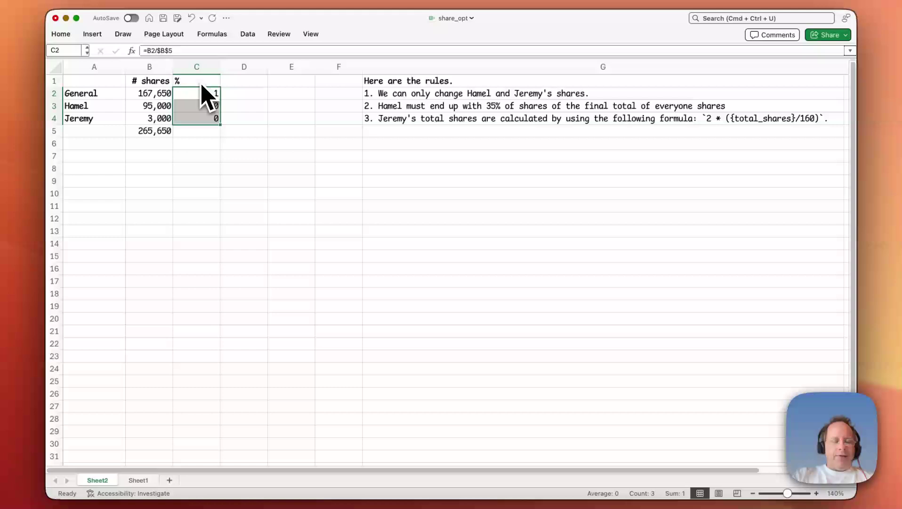
key("super+shift+5")
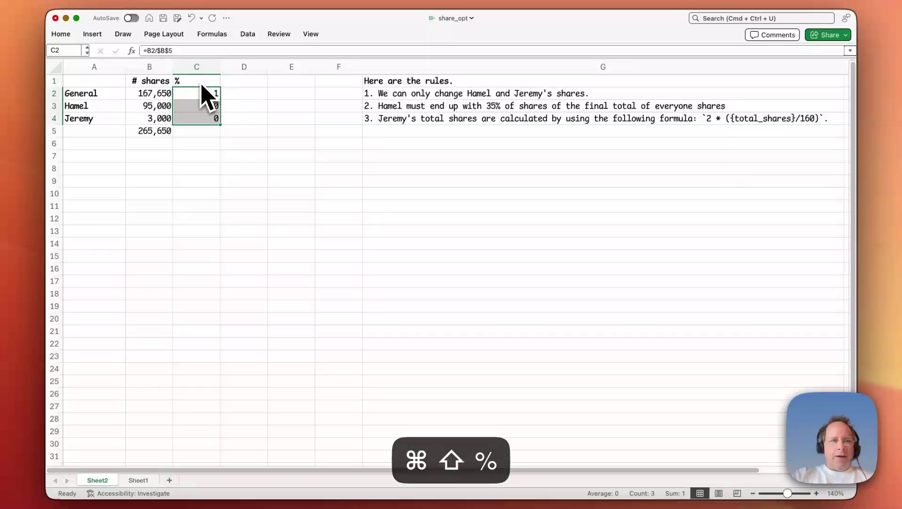
key("super+5")
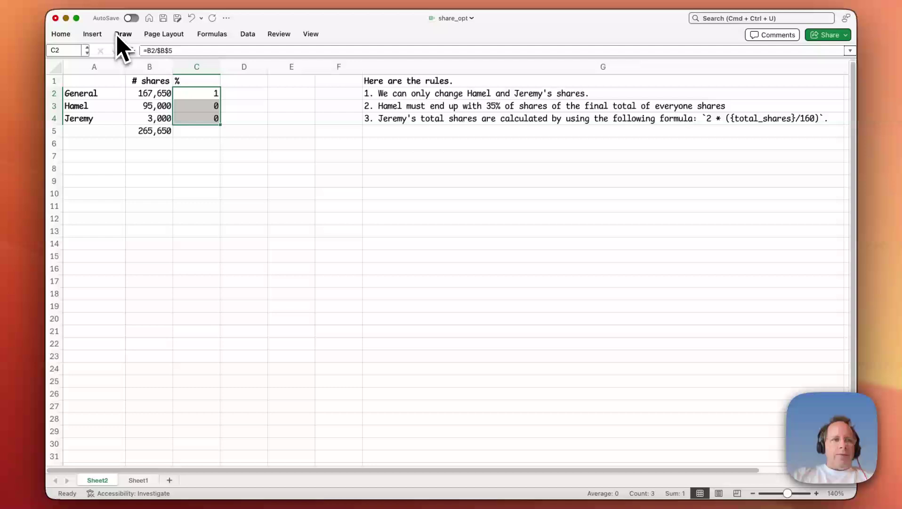
left_click(66, 35)
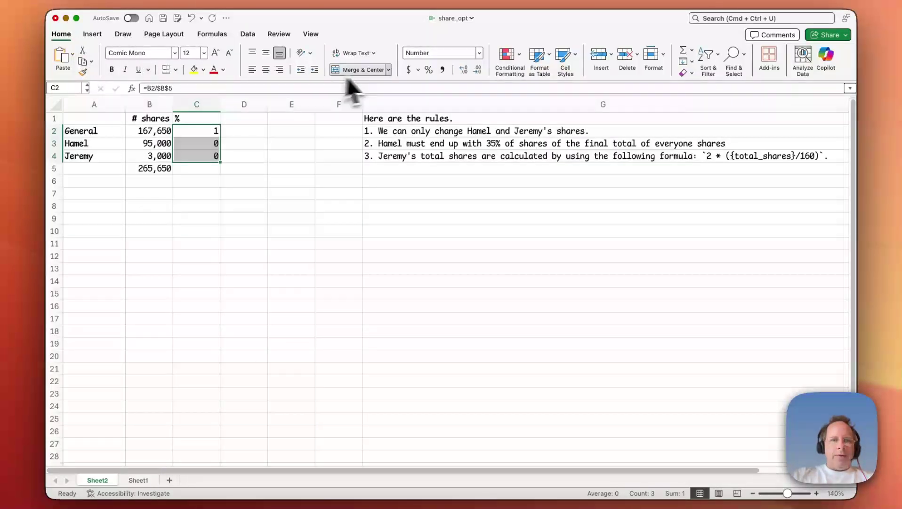
left_click(429, 70)
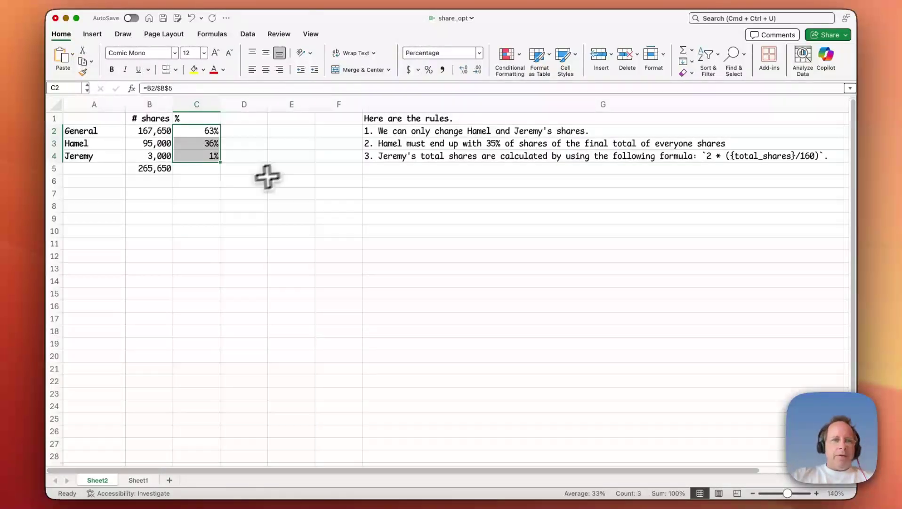
left_click(253, 188)
key("super+alt+r")
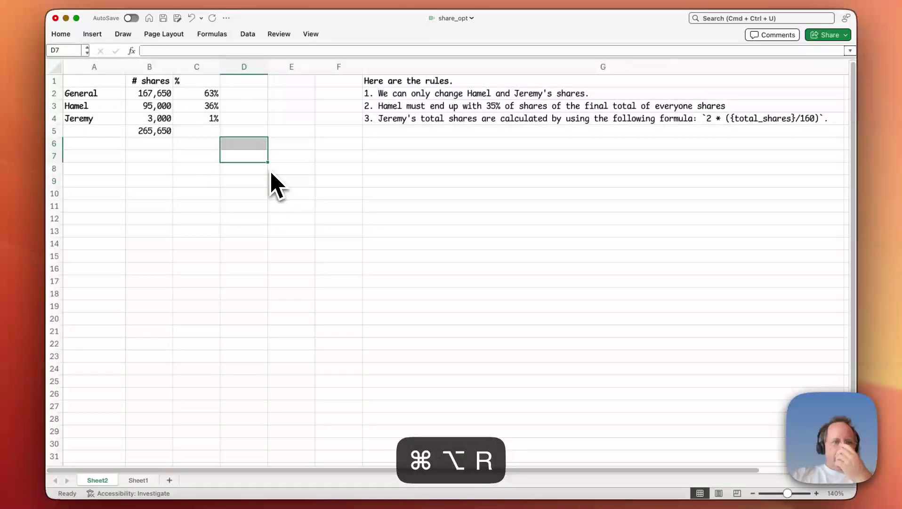
Sum the percentages in C5 to 100% and narrow column C to fit
left_click(196, 132)
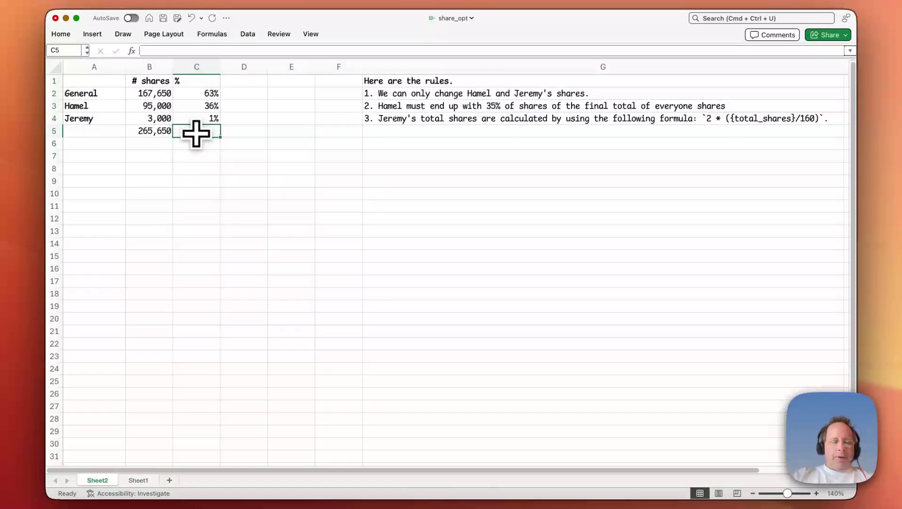
key("super+shift+t")
key("Down")
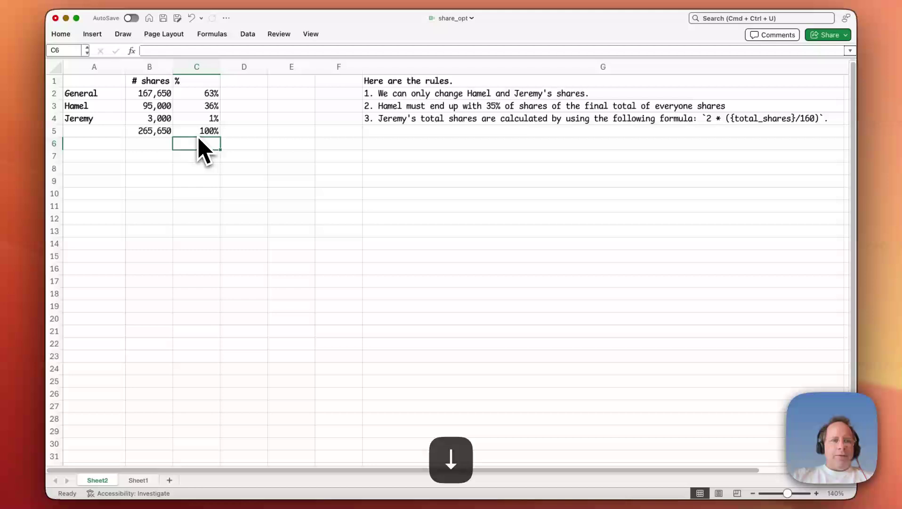
left_click(216, 68)
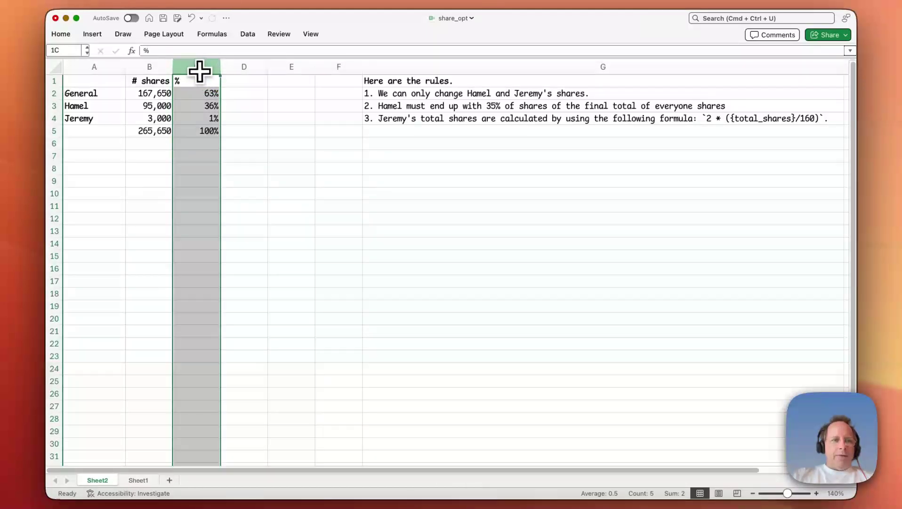
left_click(238, 91)
left_click_drag(221, 67, 205, 66)
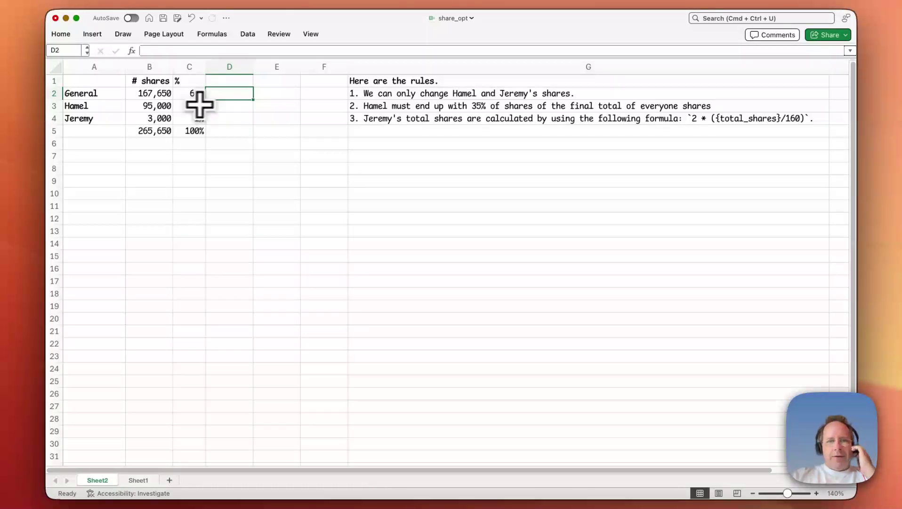
Enter Jeremy's target =2*B5/160 in D4, which shows 3,321
left_click(225, 117)
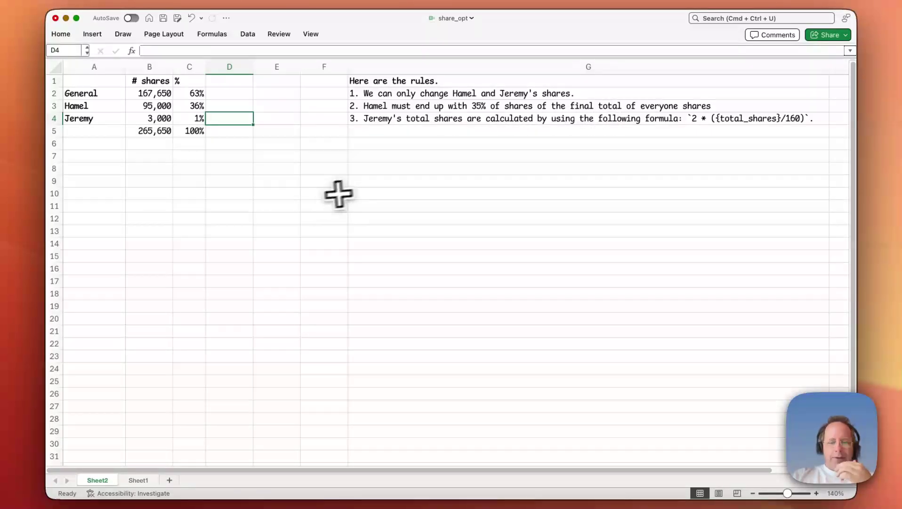
type("=")
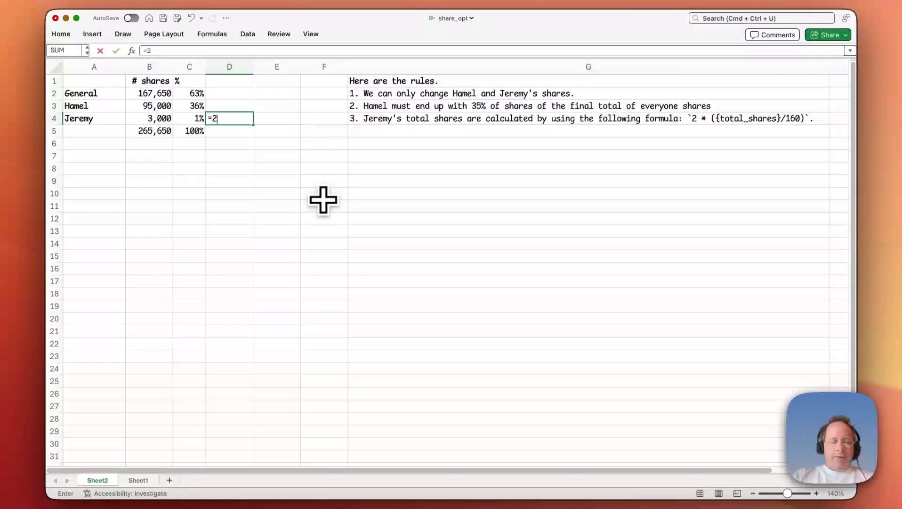
type("2*")
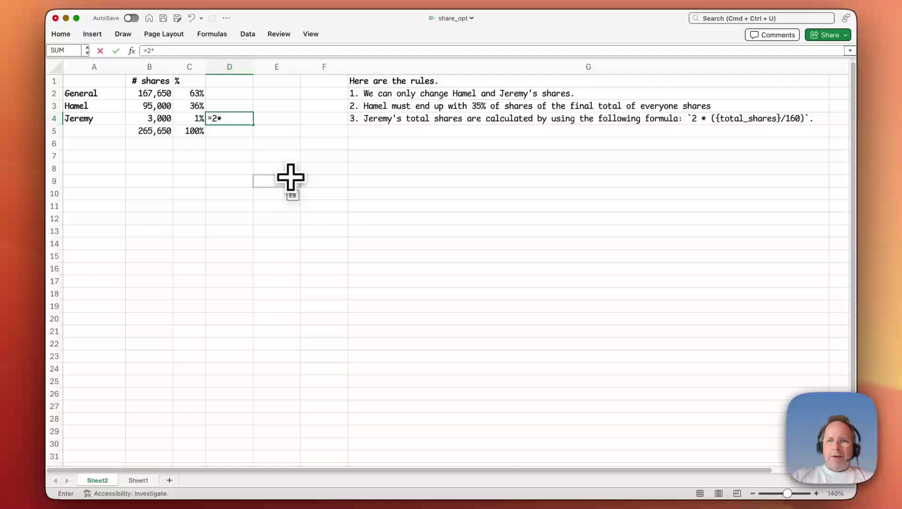
key("Left")
key("Left")
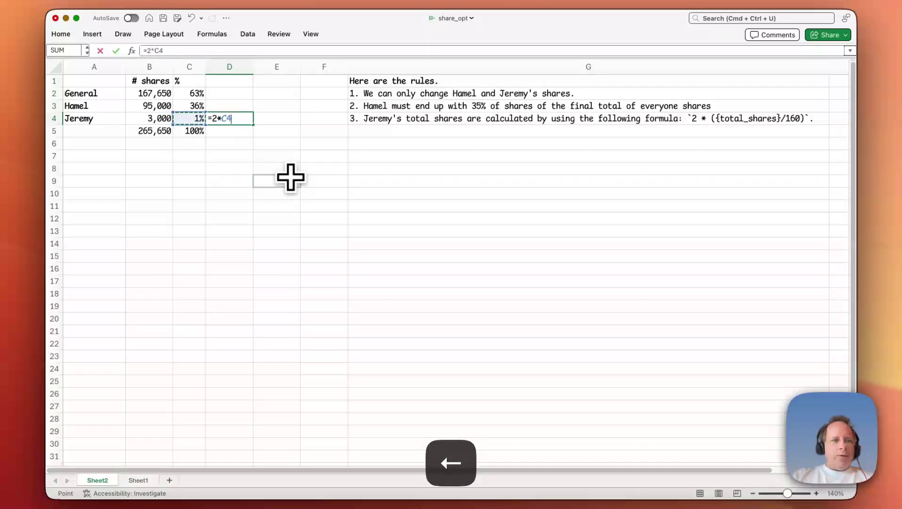
key("Down")
type("/")
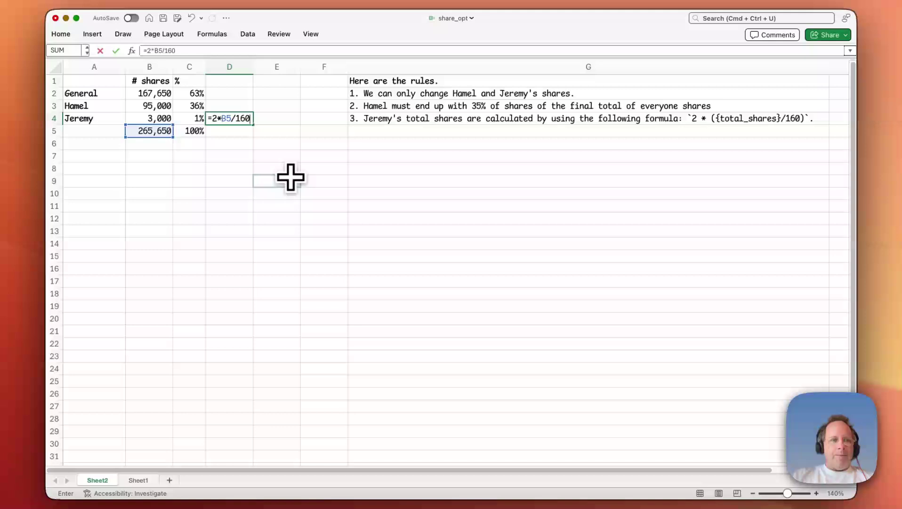
key("Return")
key("Up")
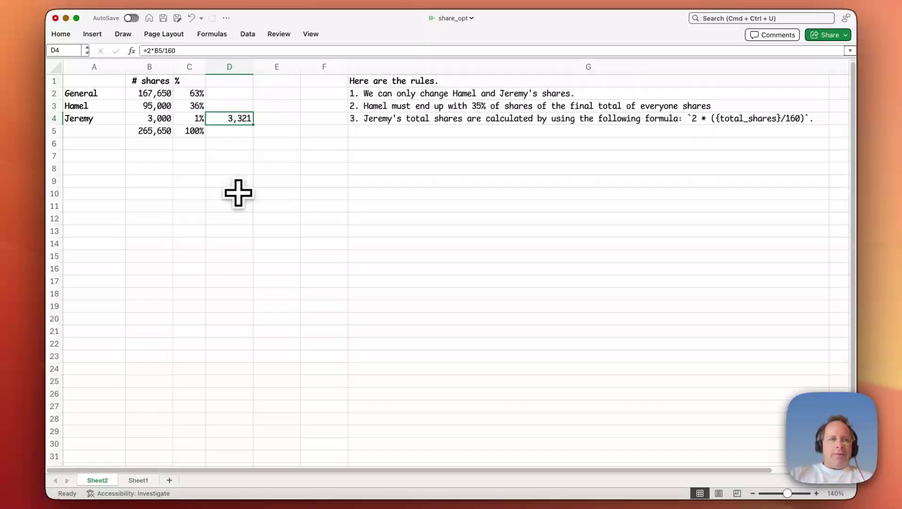
Check Hamel and Jeremy's combined shares and the C3 and D4 formulas
left_click_drag(141, 104, 142, 117)
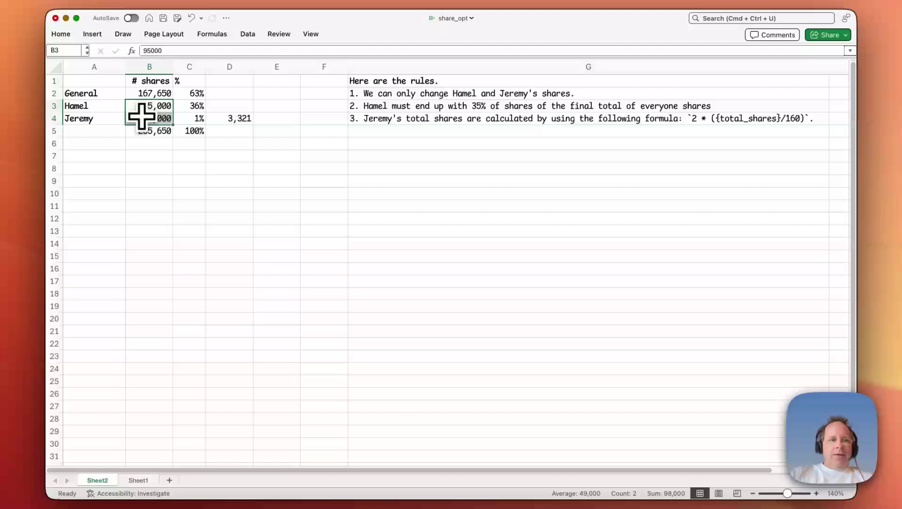
left_click(191, 105)
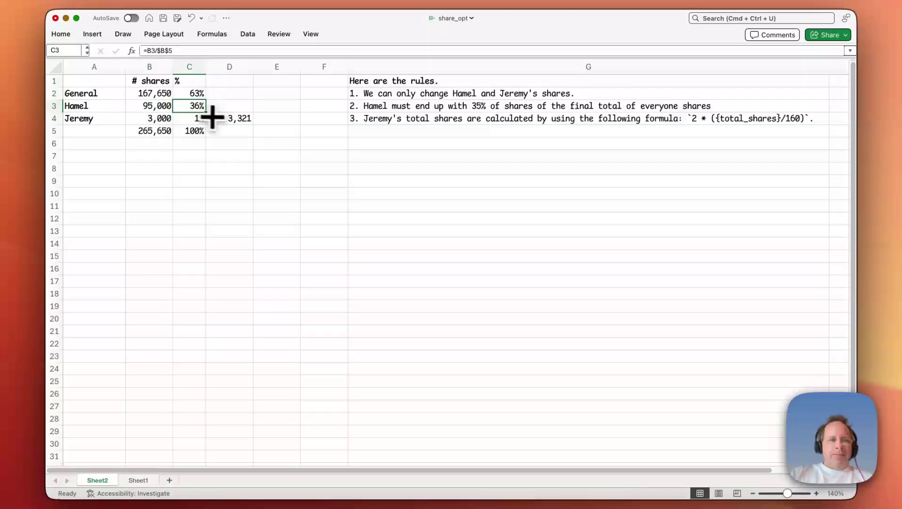
left_click(240, 123)
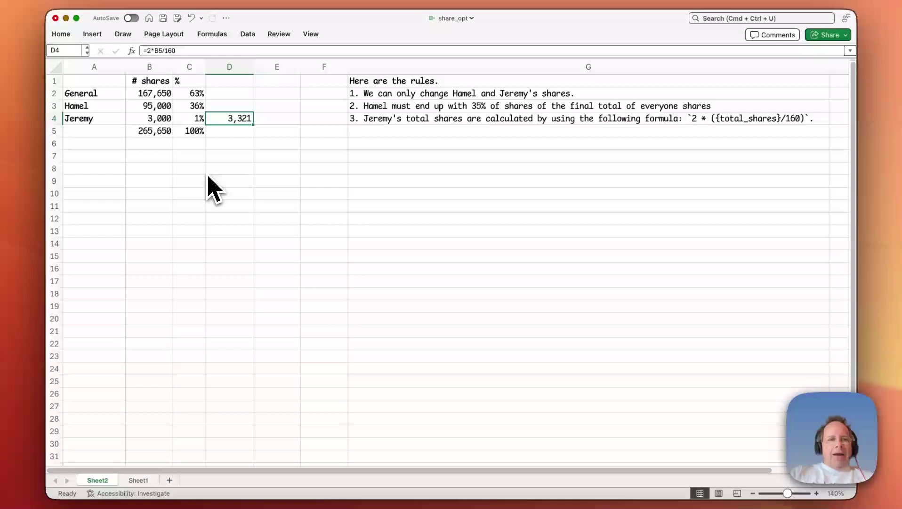
left_click(281, 81)
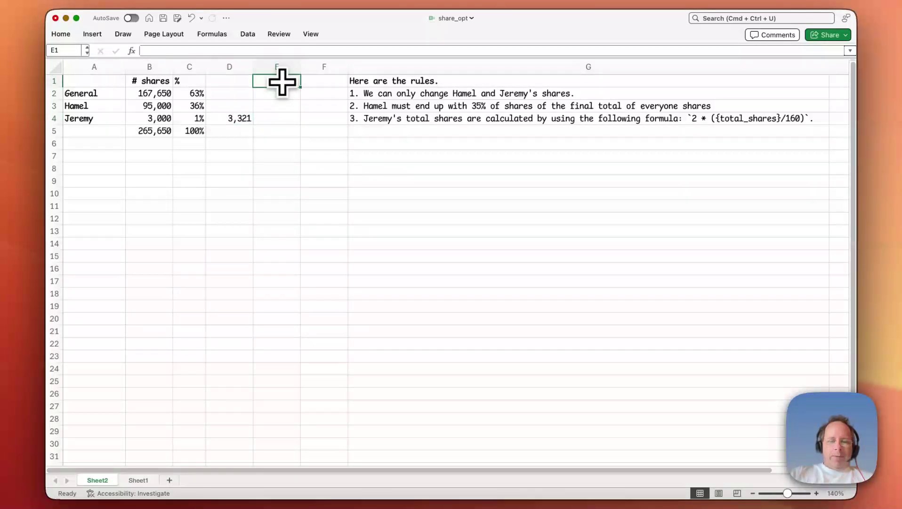
Head column E 'Loss' and enter =ABS(C3-0.35) in E3, fixing the parenthesis error
type("Loss")
key("Down")
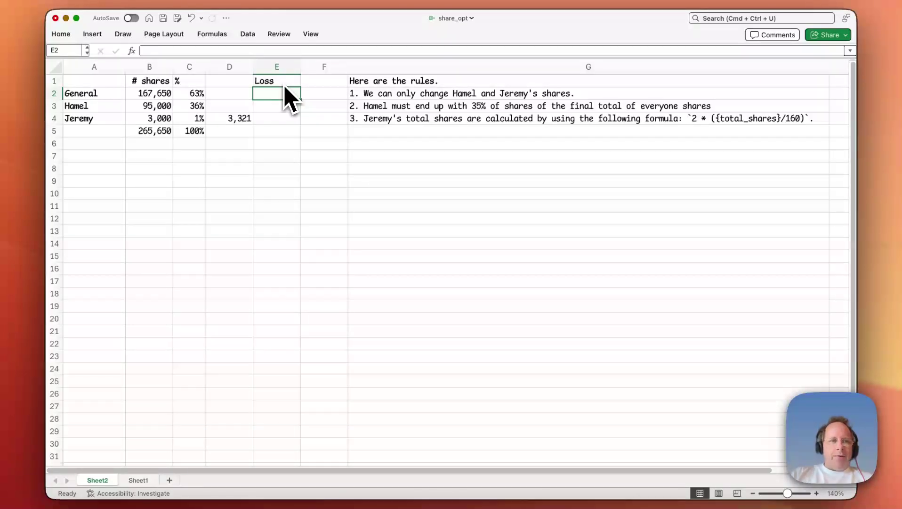
key("Down")
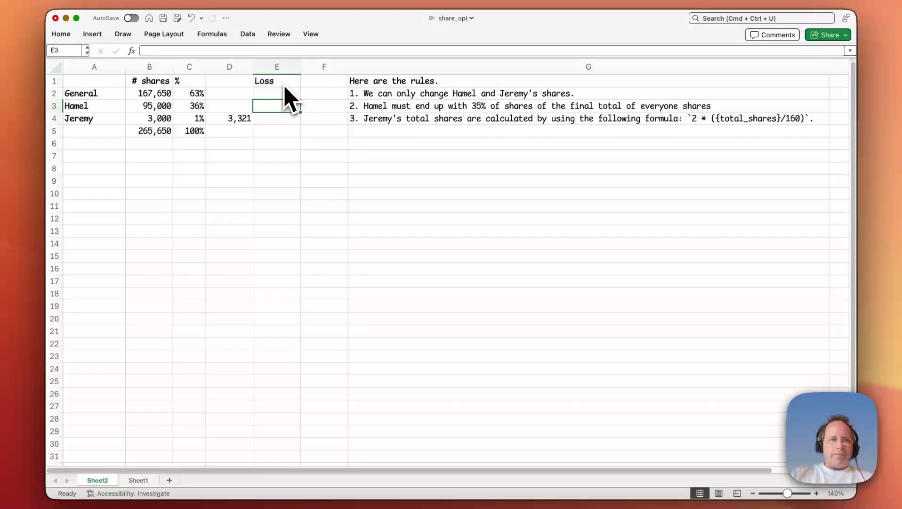
type("=")
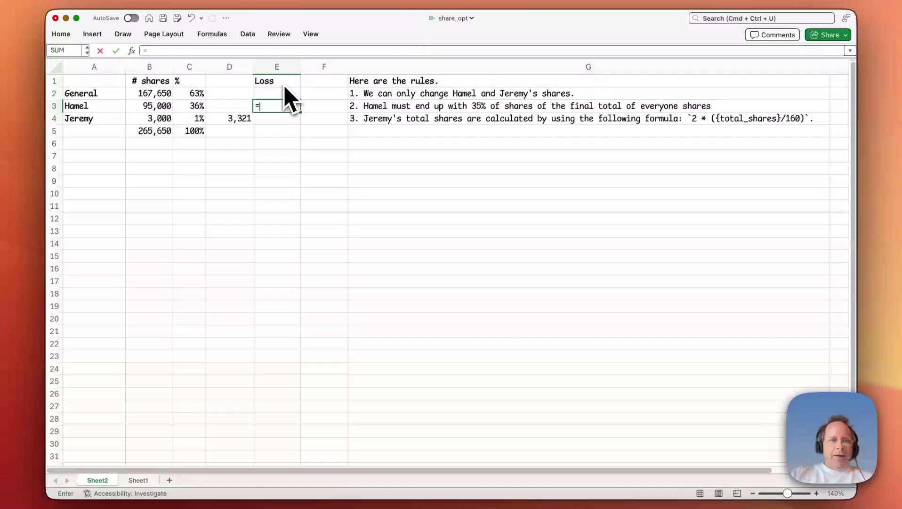
type("abs(")
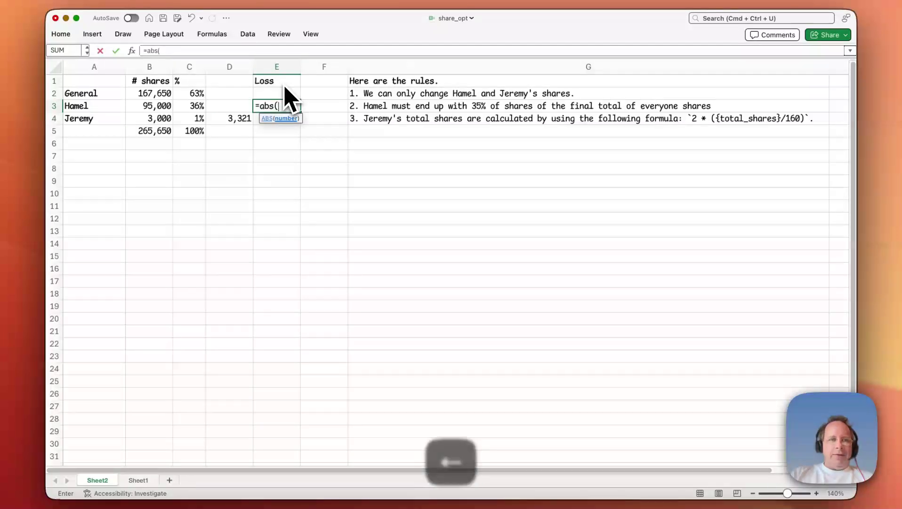
key("Left")
key("Left")
type("-")
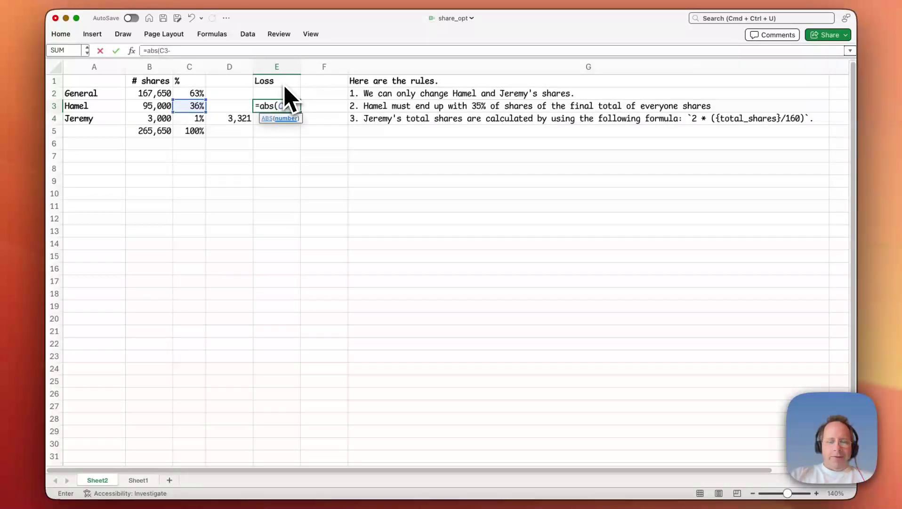
key("Return")
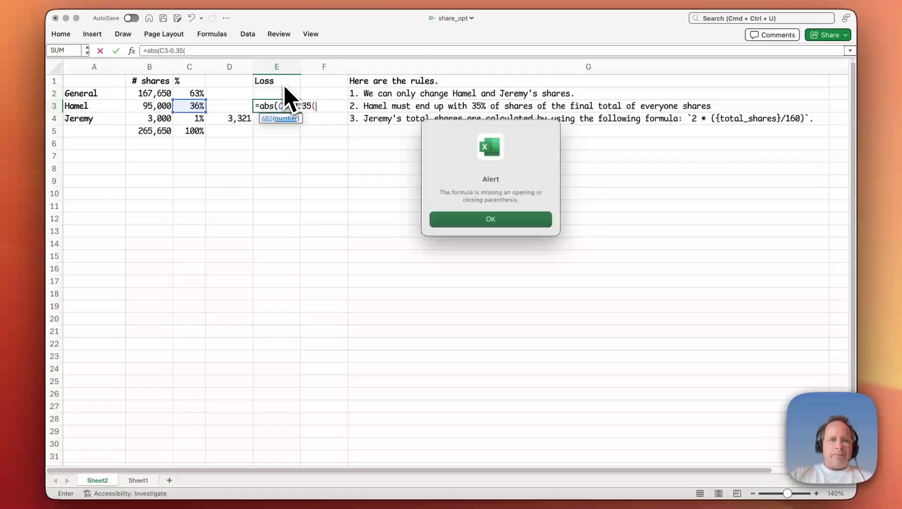
key("Return")
key("Right")
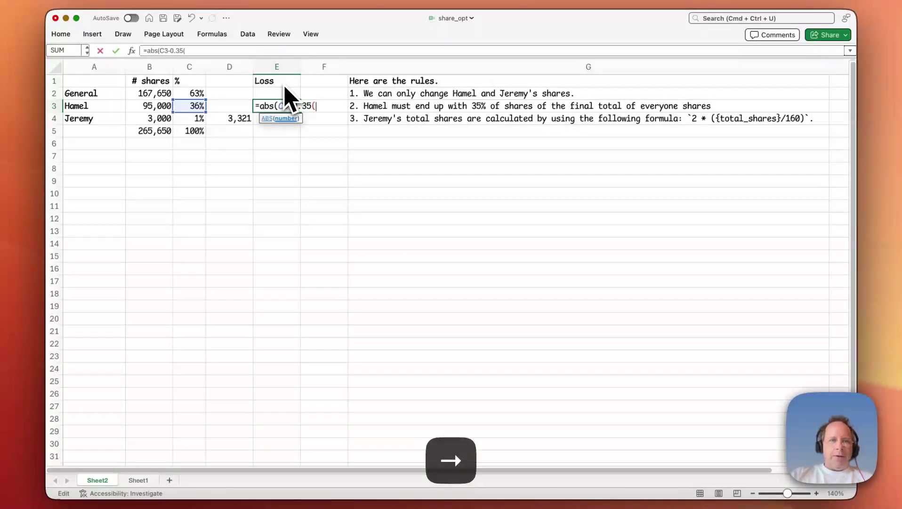
key("BackSpace")
key("BackSpace")
key("BackSpace")
key("BackSpace")
key("BackSpace")
key("BackSpace")
key("BackSpace")
key("BackSpace")
key("BackSpace")
key("BackSpace")
key("BackSpace")
key("BackSpace")
key("BackSpace")
key("Return")
key("Up")
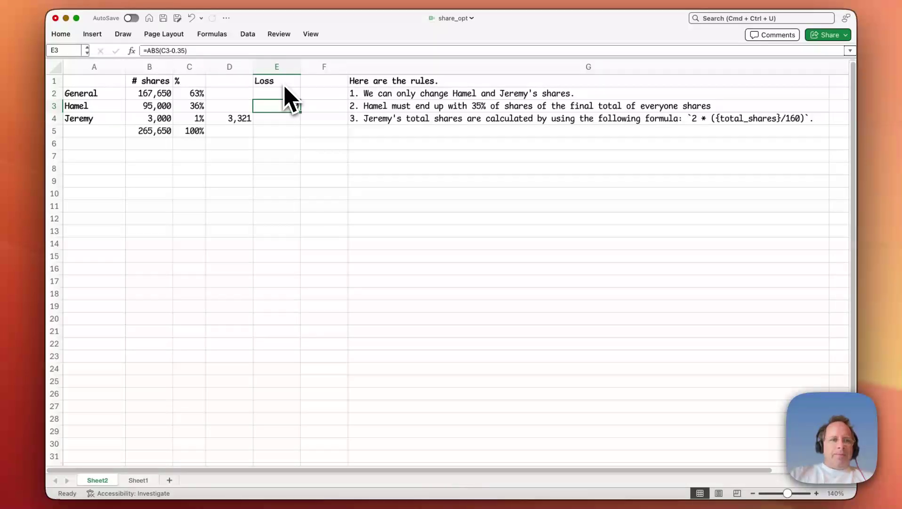
Scale Hamel's loss to =ABS(C3-0.35)*10000 so E3 shows 76
left_click(231, 51)
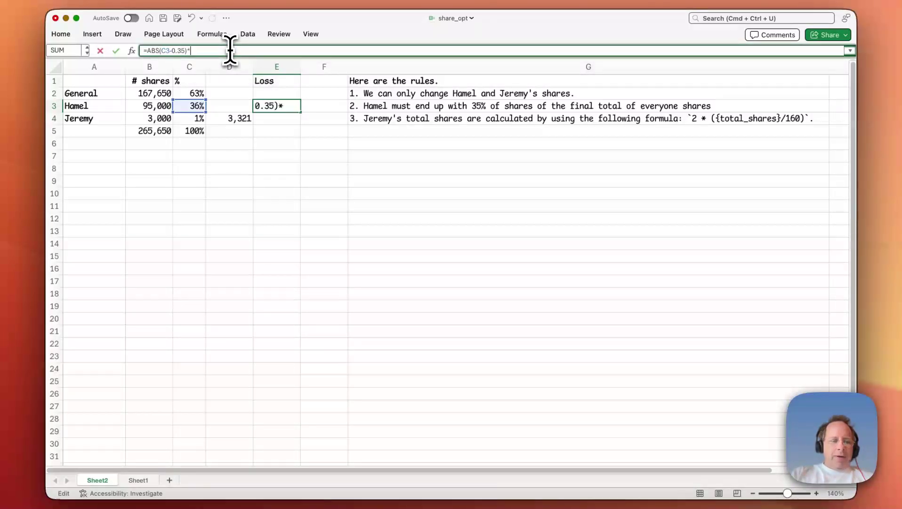
type("*1000")
key("Return")
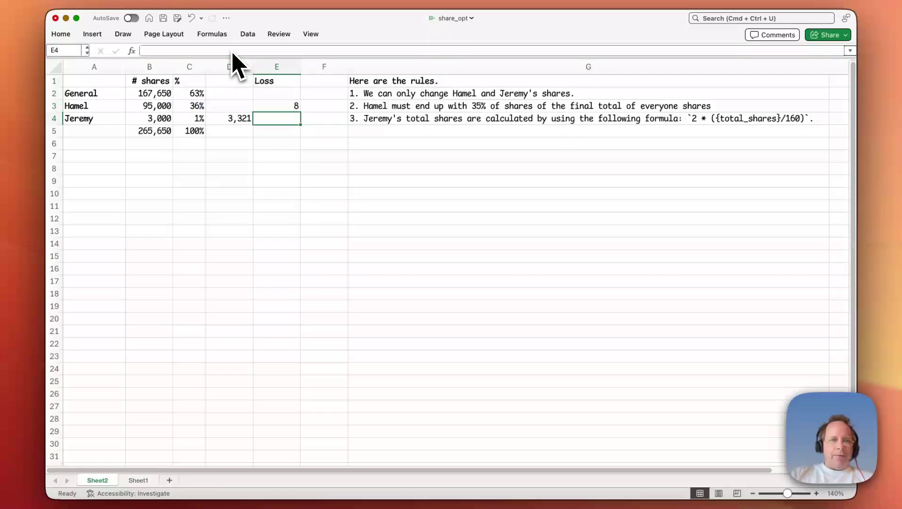
key("Up")
key("Down")
key("Up")
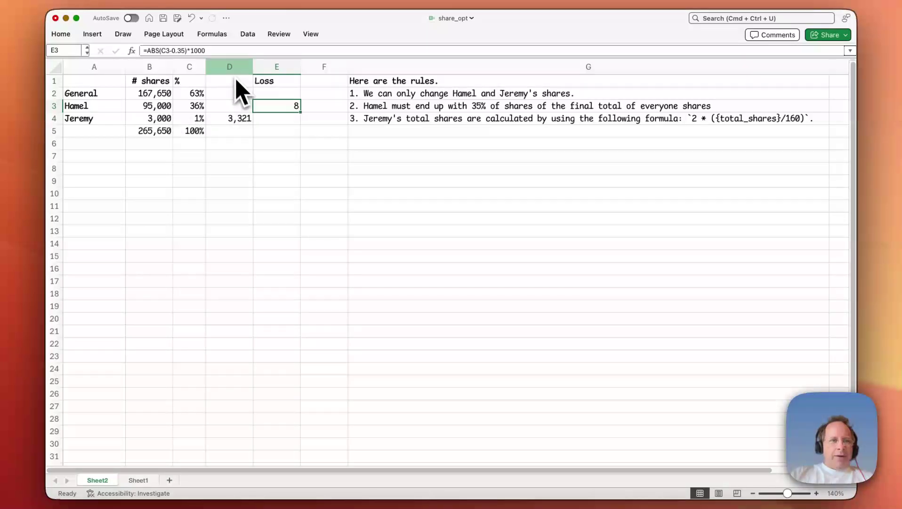
left_click(218, 50)
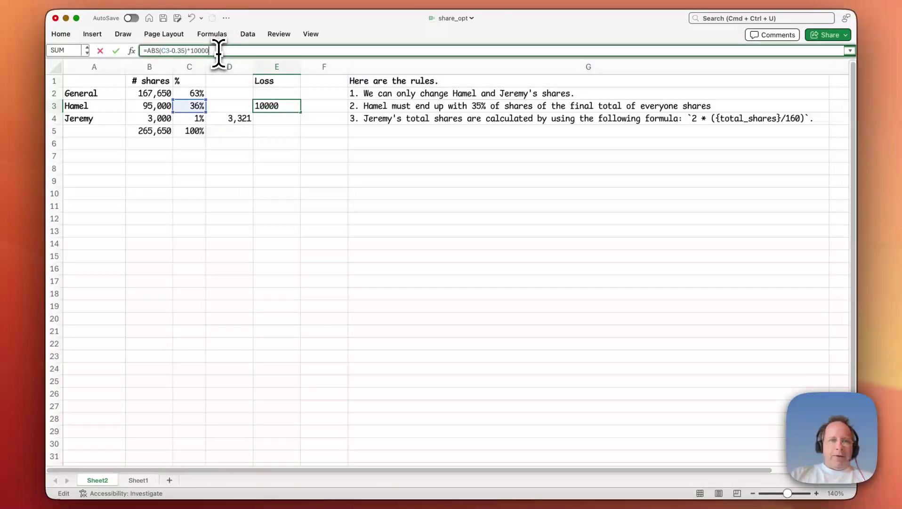
key("Return")
key("Up")
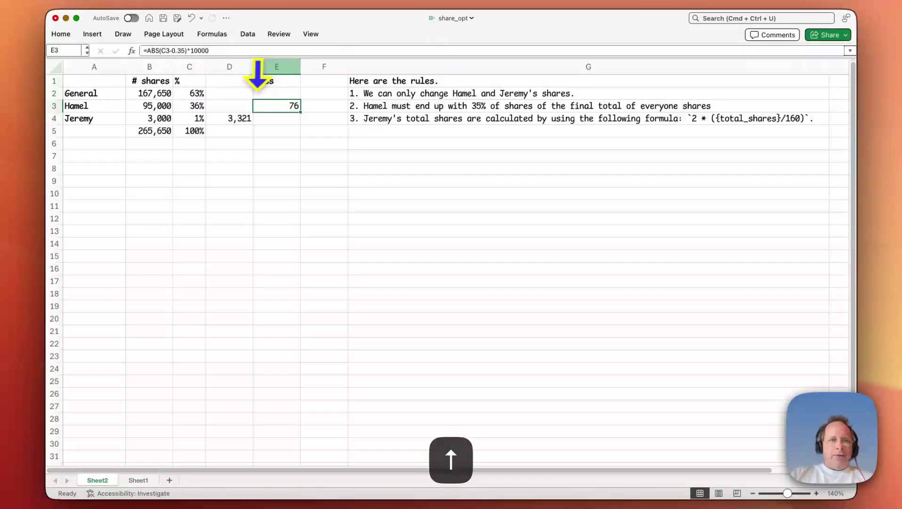
left_click(264, 67)
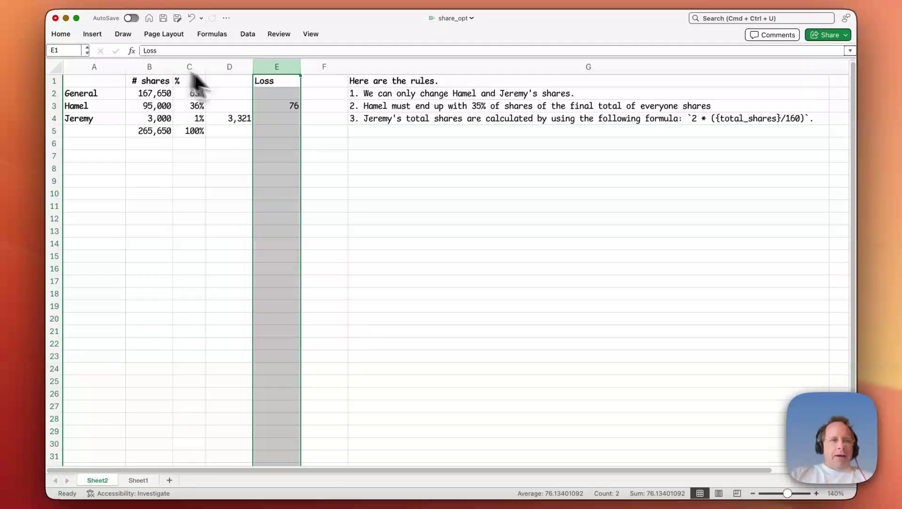
left_click(258, 91)
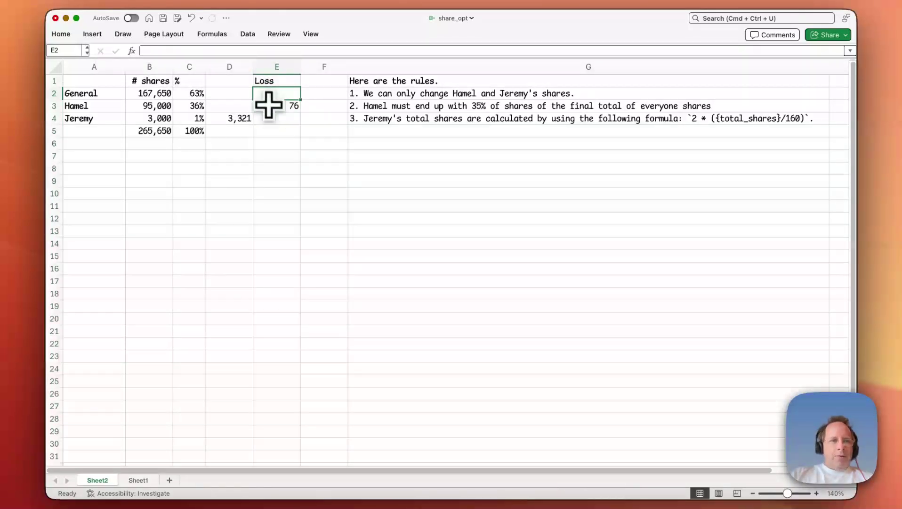
left_click(277, 120)
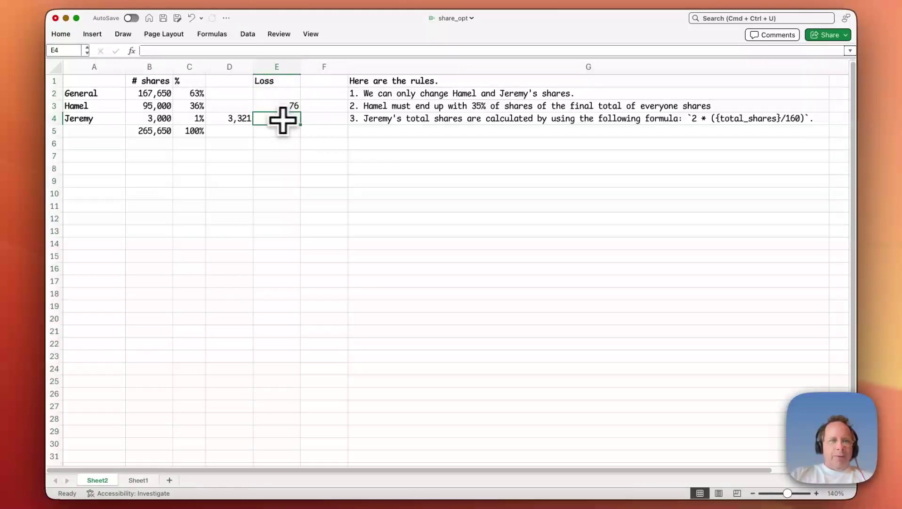
Enter Jeremy's loss =ABS(D4-B4) in E4, showing 321
type("=")
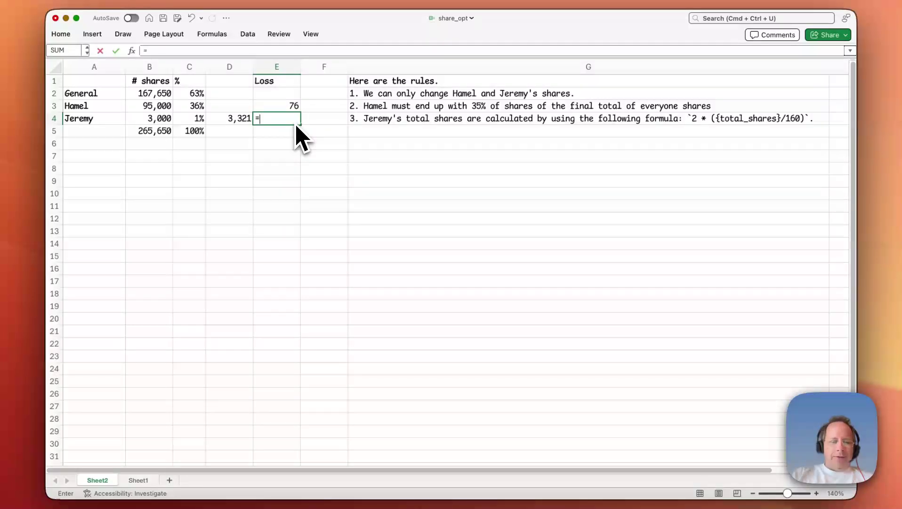
type("abs(")
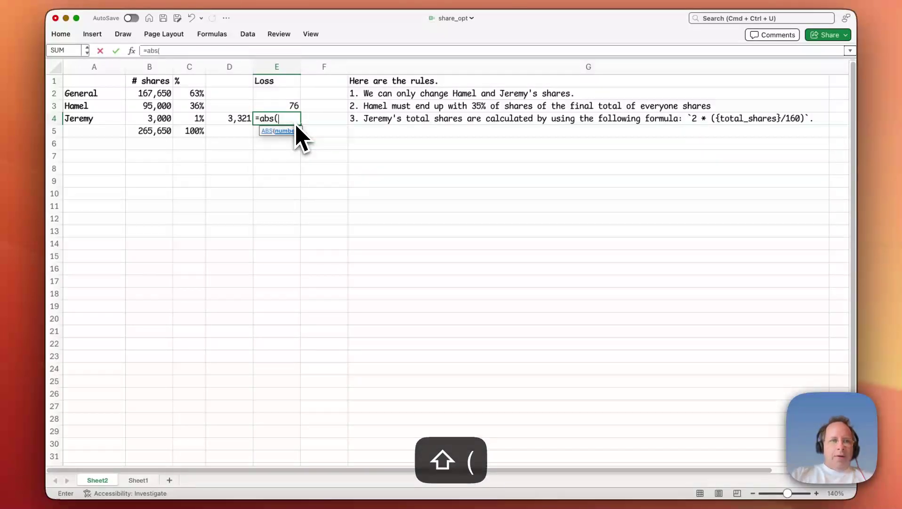
key("Left")
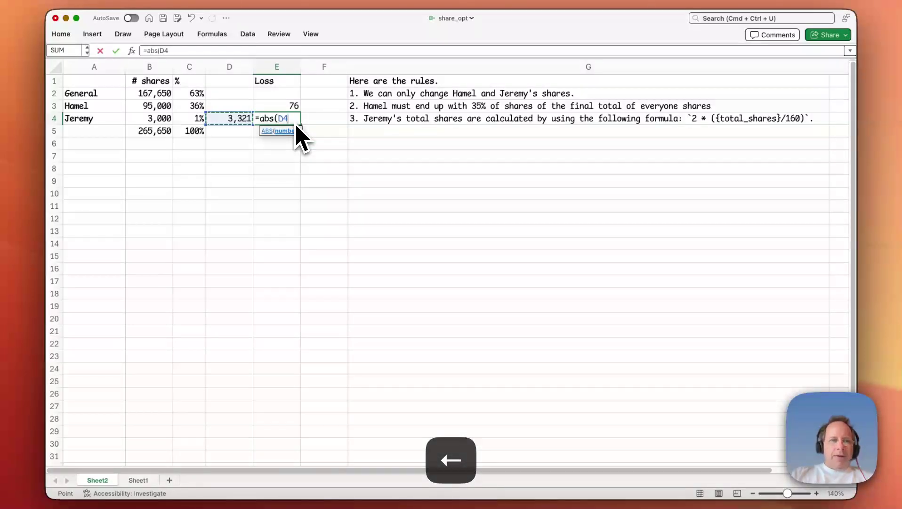
type("-")
key("Left")
key("Left")
key("Left")
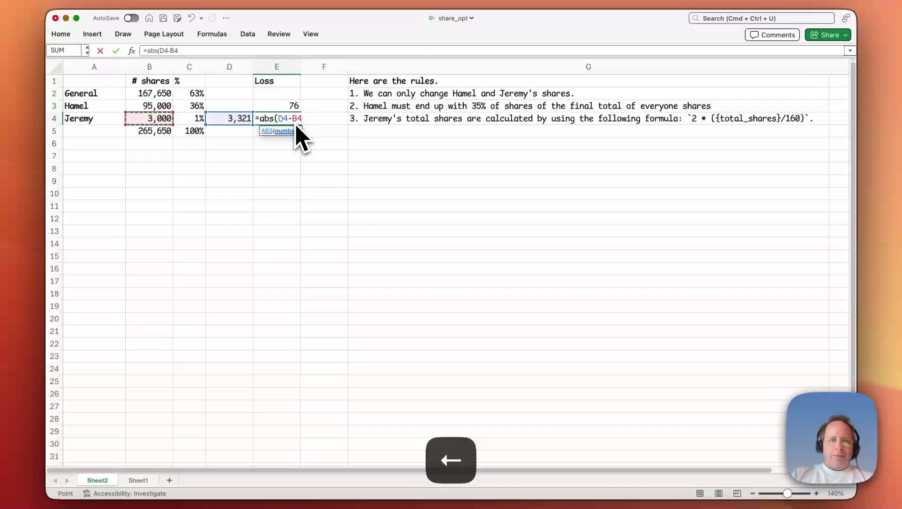
type(")")
key("Return")
key("Up")
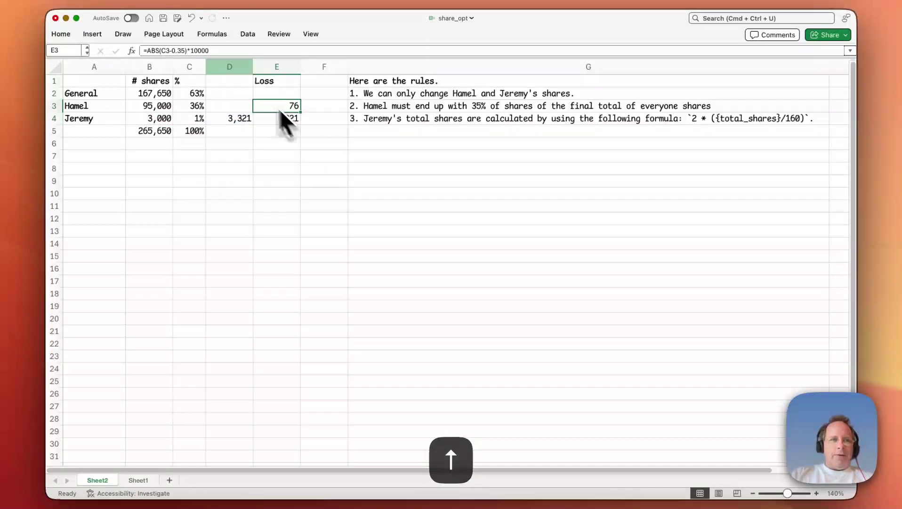
key("Down")
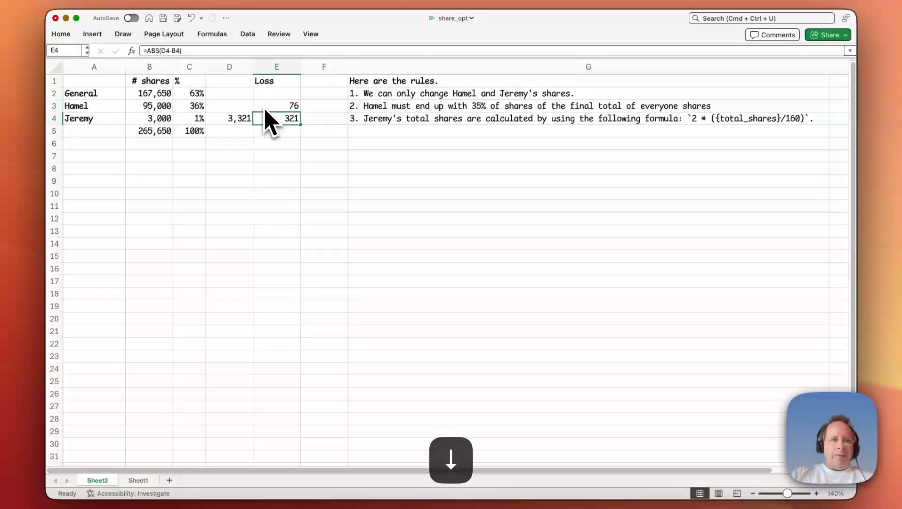
Total the losses in E5 with =SUM(E3:E4), giving 397
key("Down")
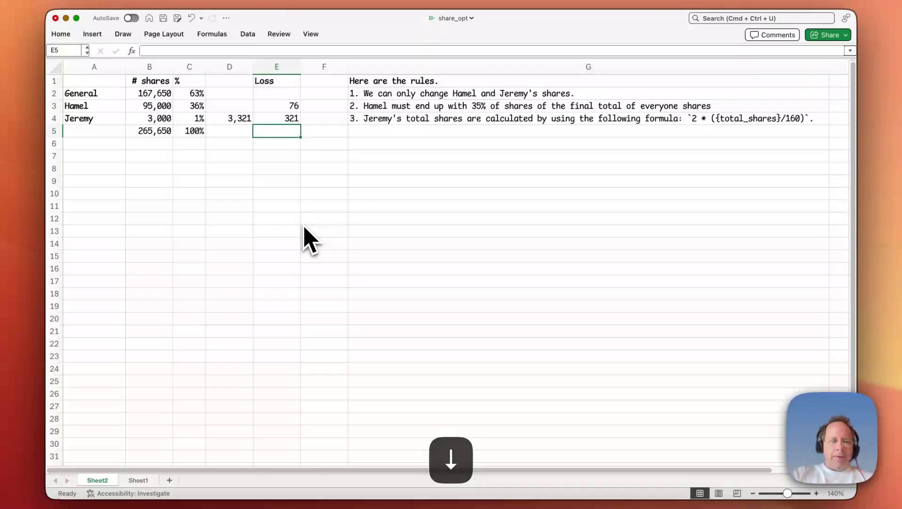
key("super+shift+t")
key("Down")
key("Up")
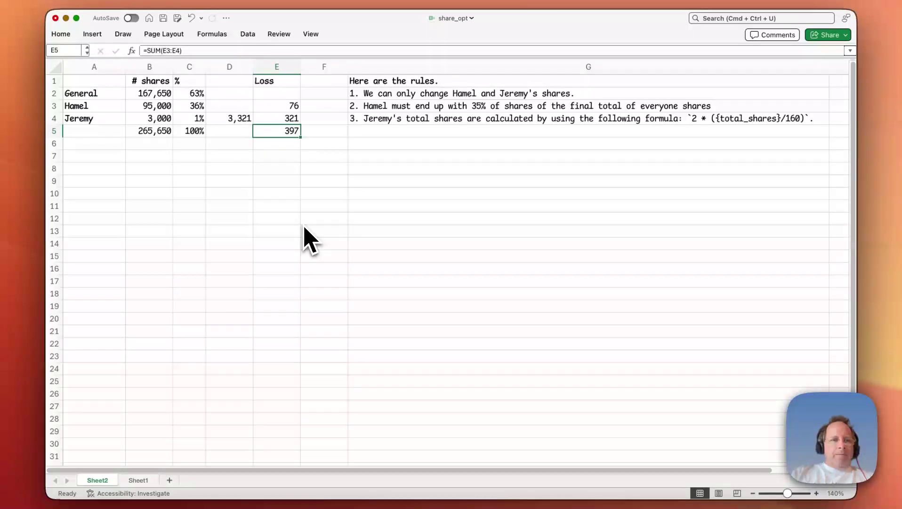
Show the losses 76.1, 320.6 and 396.8 with one decimal place, then save
left_click_drag(257, 104, 266, 130)
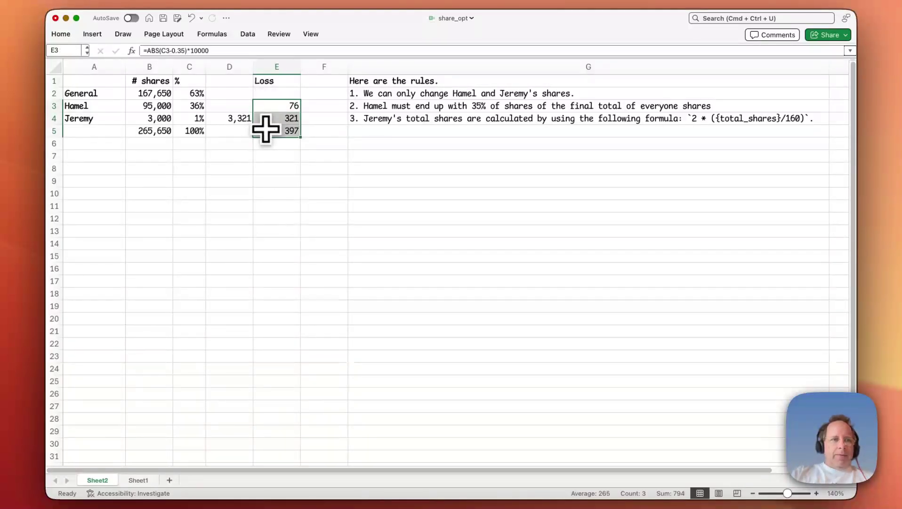
left_click(74, 37)
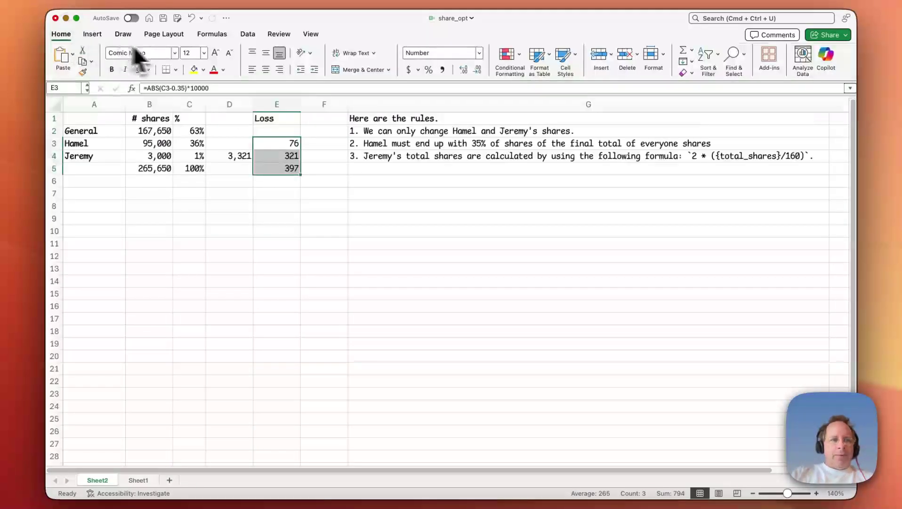
left_click(463, 71)
left_click(463, 71)
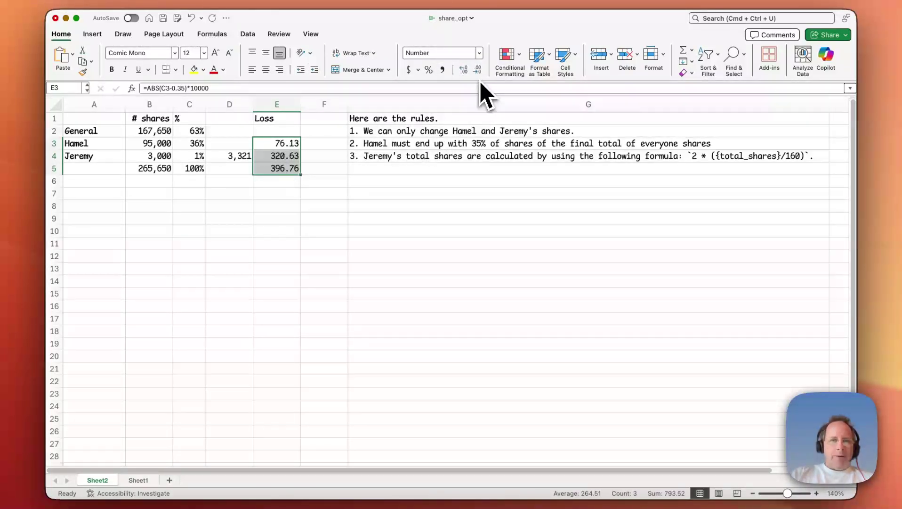
left_click(478, 70)
left_click(292, 197)
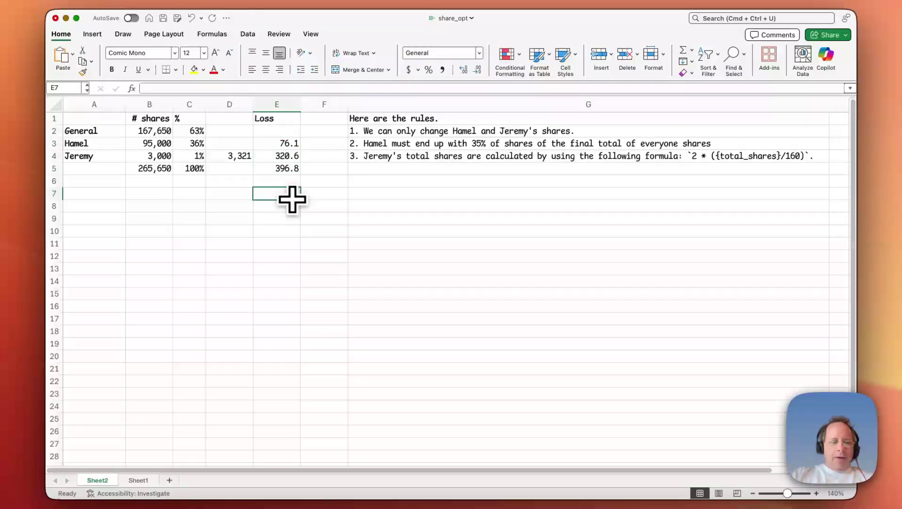
key("super+alt+r")
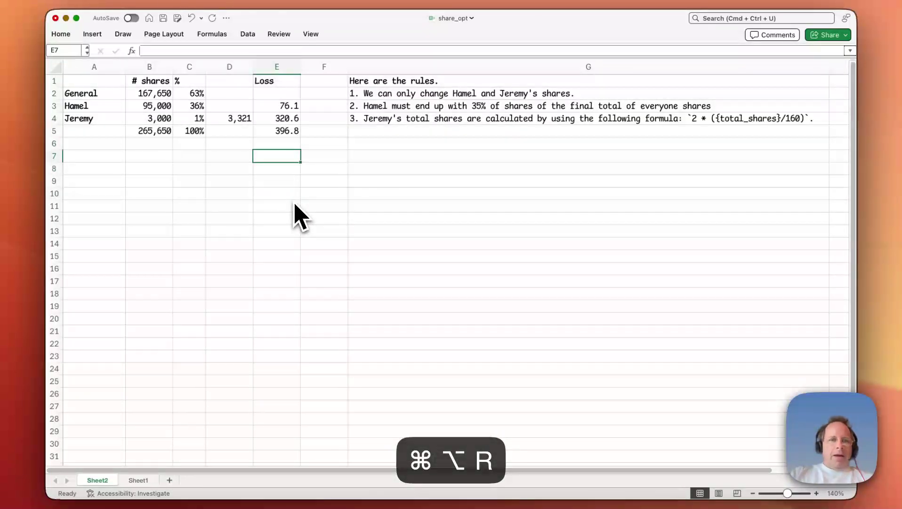
key("super+s")
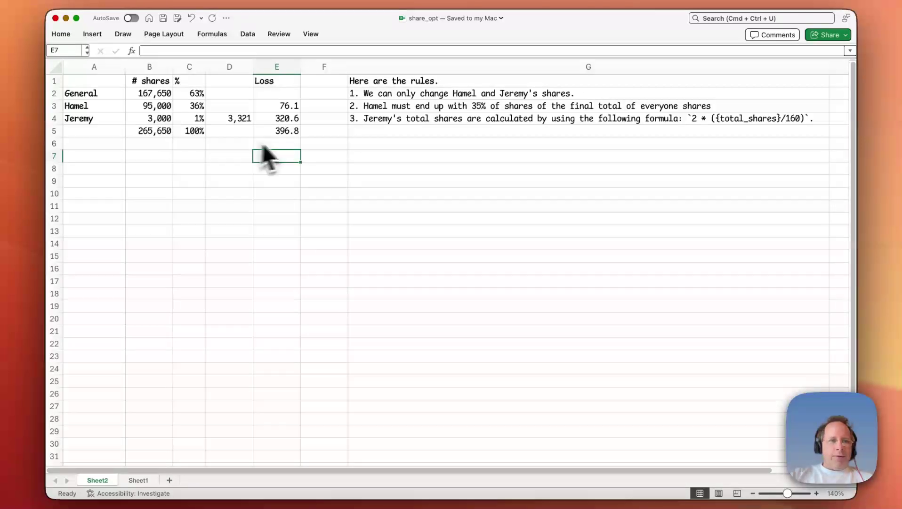
Confirm Solver Add-In and Analysis ToolPak are enabled, then reopen the Tools menu
left_click(247, 3)
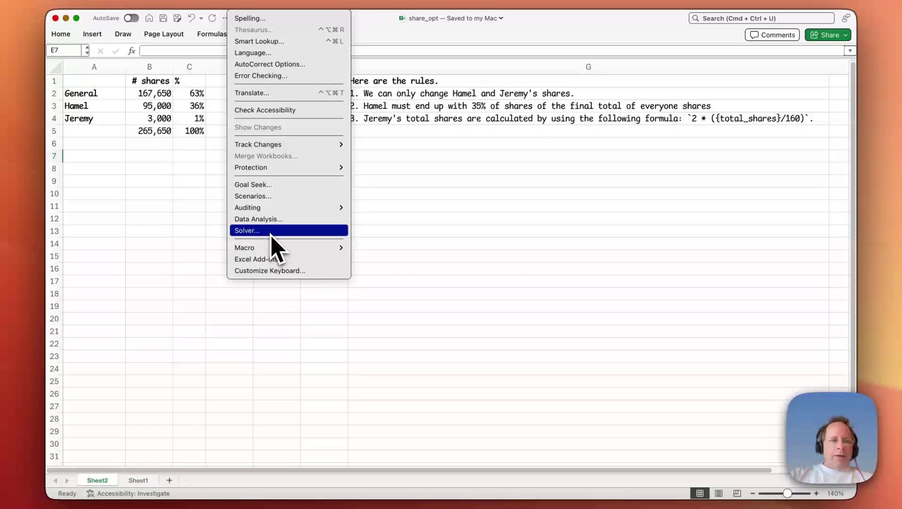
left_click(283, 259)
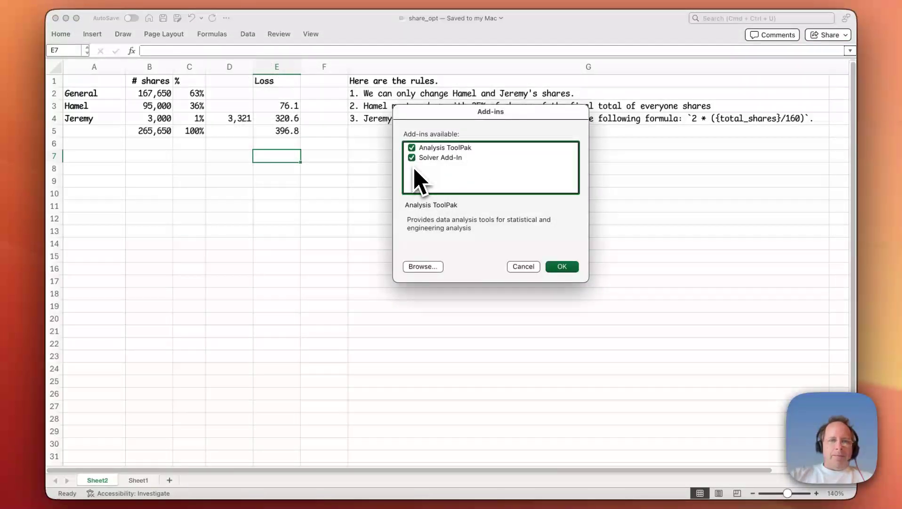
left_click(531, 270)
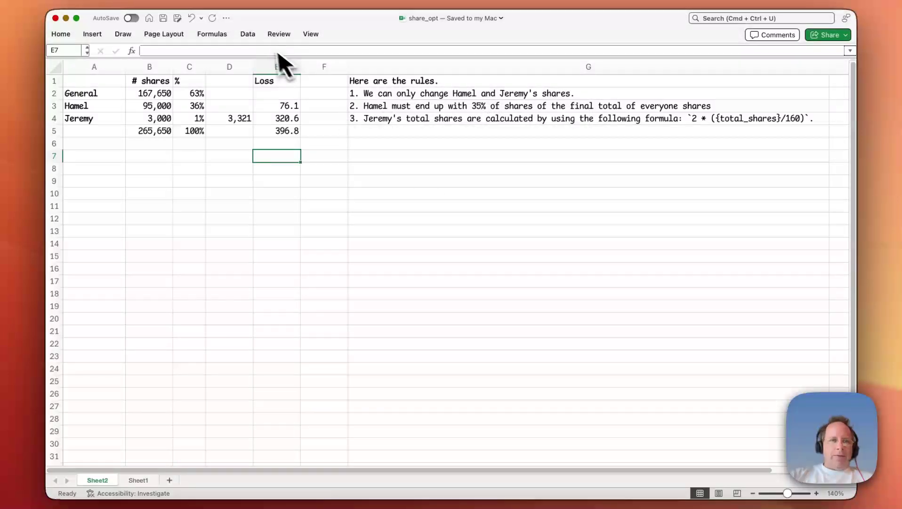
left_click(248, 34)
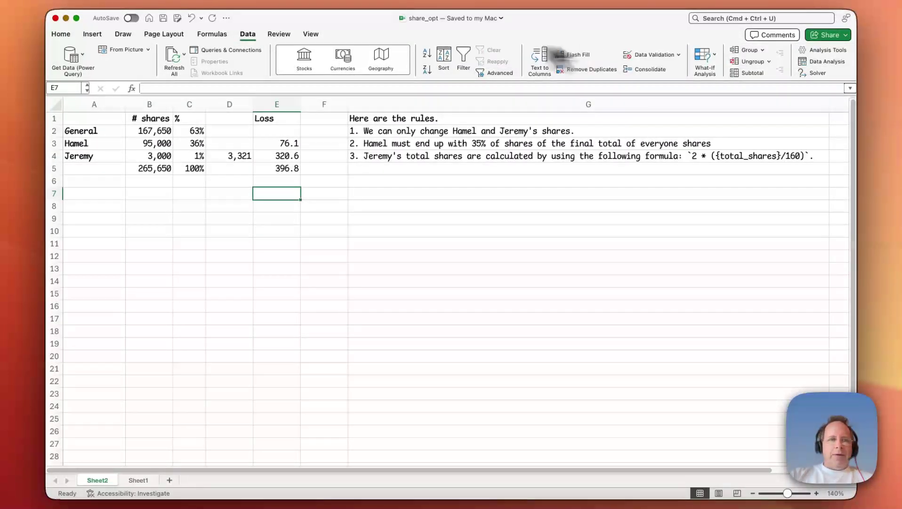
left_click(249, 35)
left_click(251, 7)
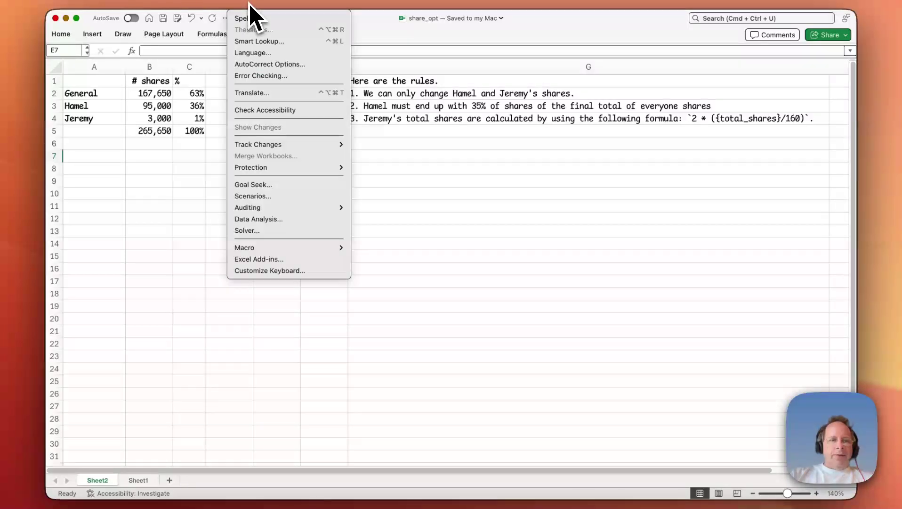
Run Solver to minimise $E$5 by changing $B$3:$B$4
left_click(263, 230)
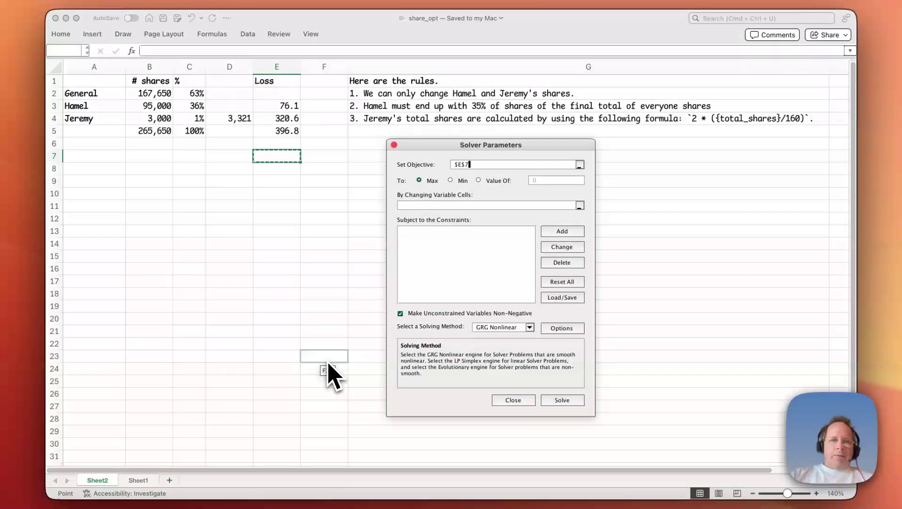
left_click(270, 133)
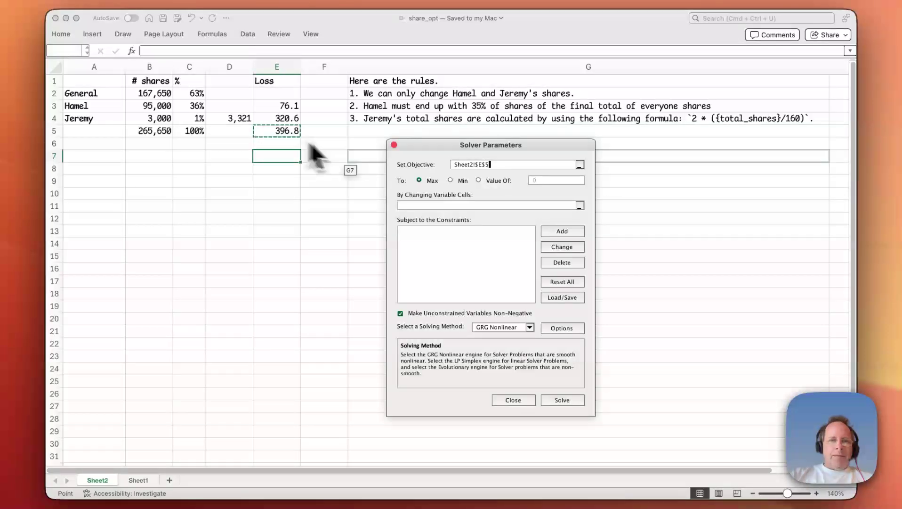
left_click(452, 181)
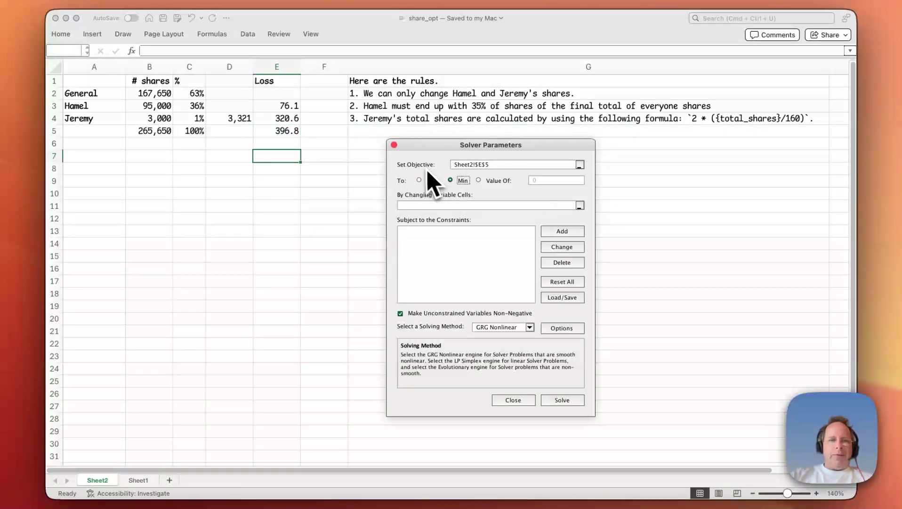
left_click(443, 204)
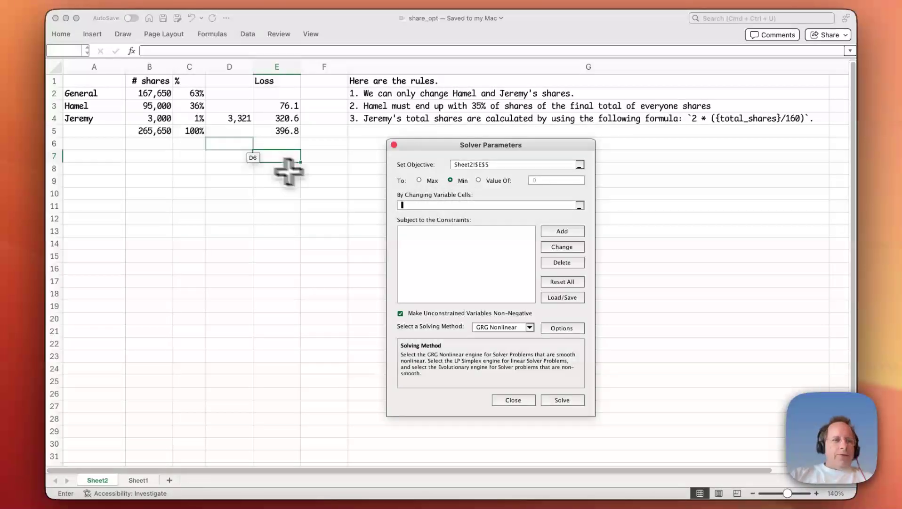
left_click(147, 106)
left_click_drag(147, 106, 152, 124)
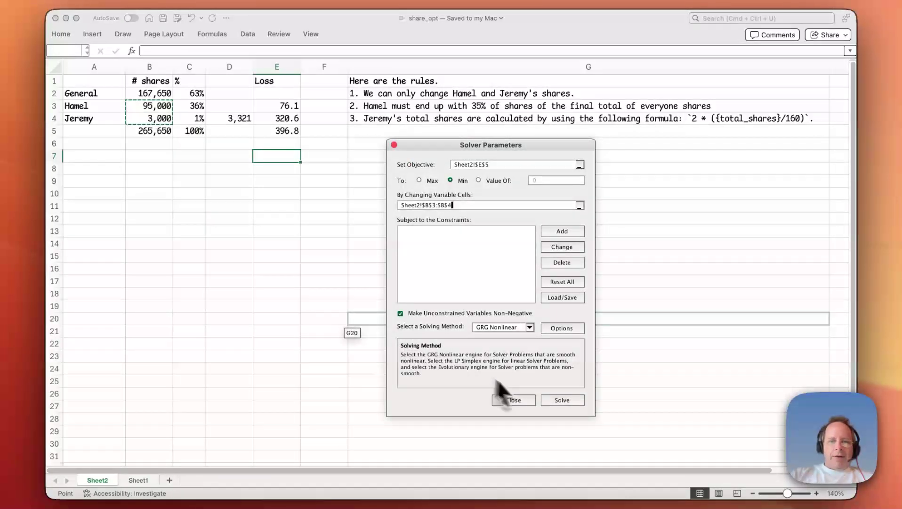
left_click(563, 400)
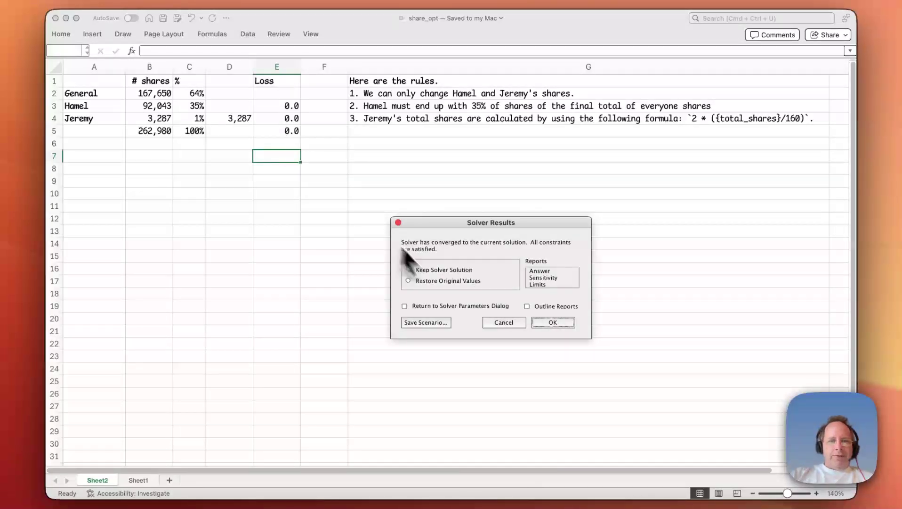
Keep Solver's solution, verify the 92,043 and 3,287 share counts and formulas, and save
left_click(551, 322)
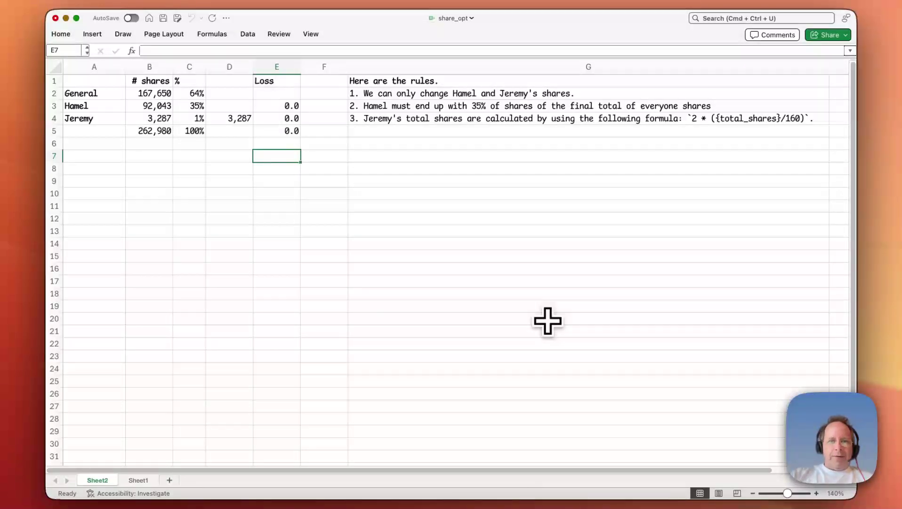
left_click(95, 156)
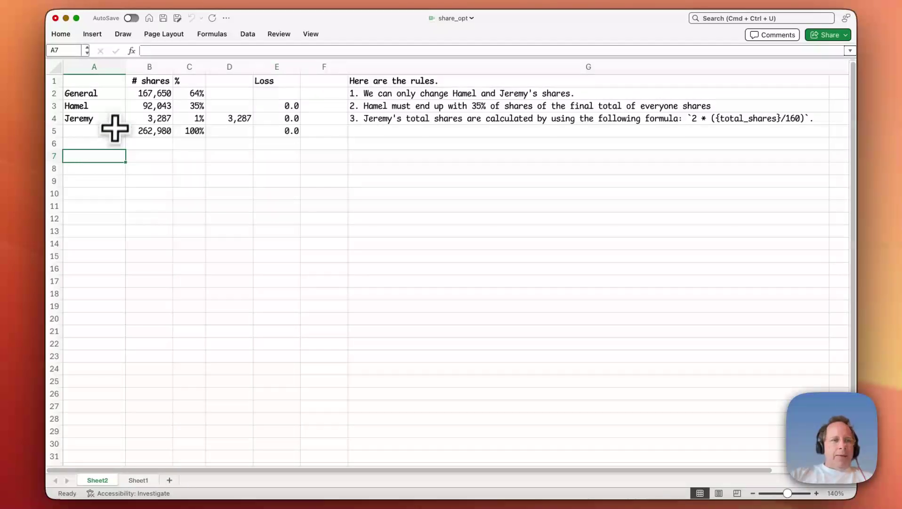
left_click(136, 107)
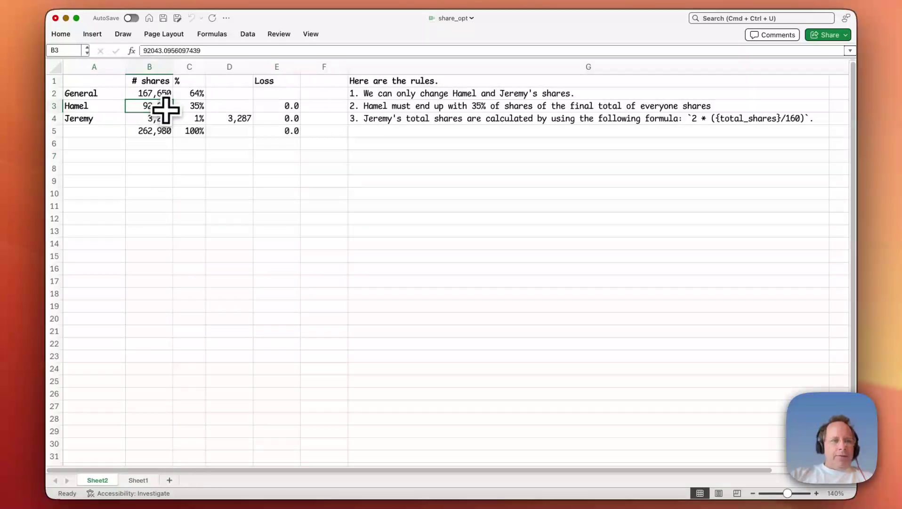
left_click(137, 117)
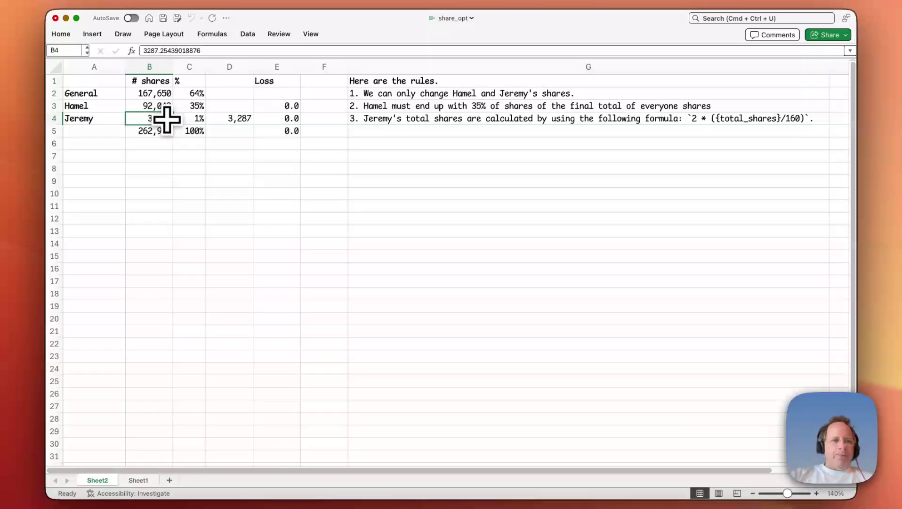
left_click(185, 107)
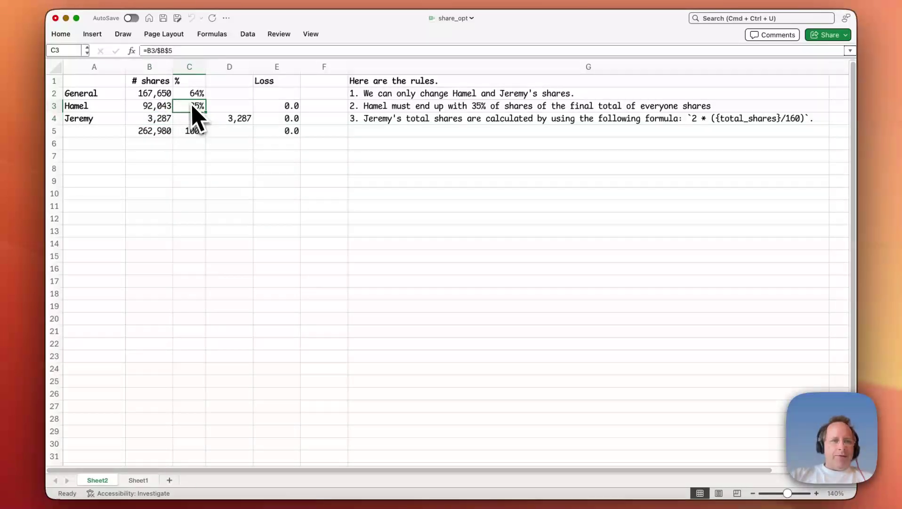
left_click(218, 123)
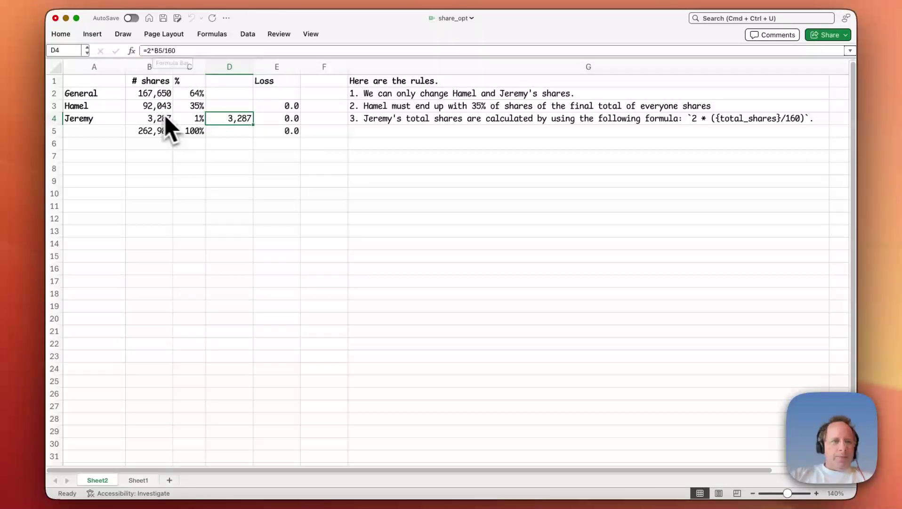
left_click(204, 49)
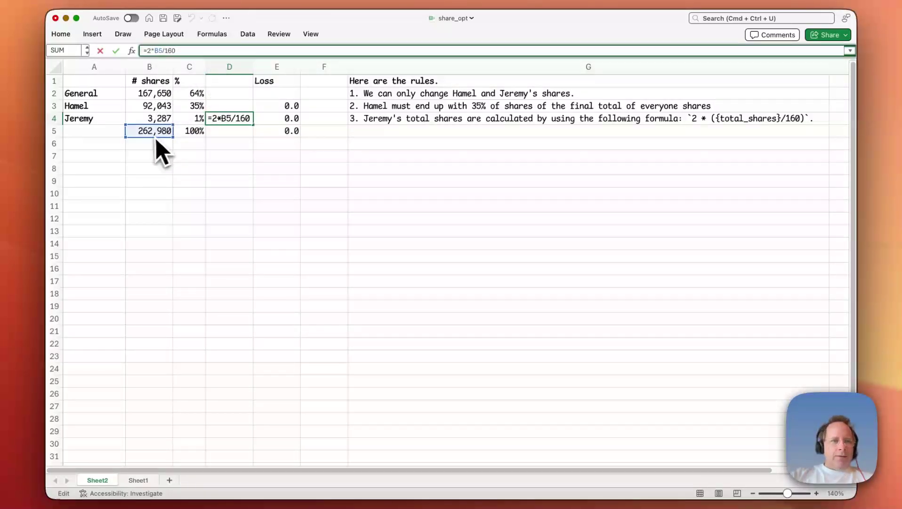
key("Return")
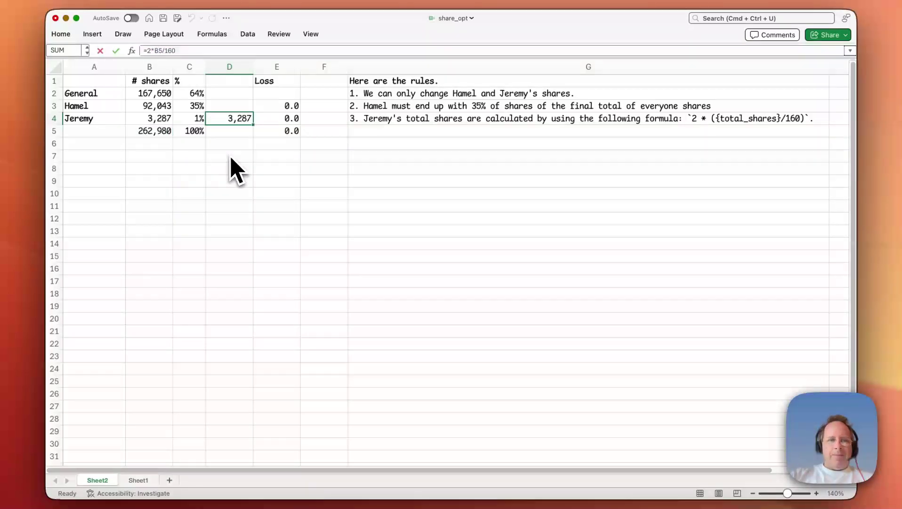
key("super+s")
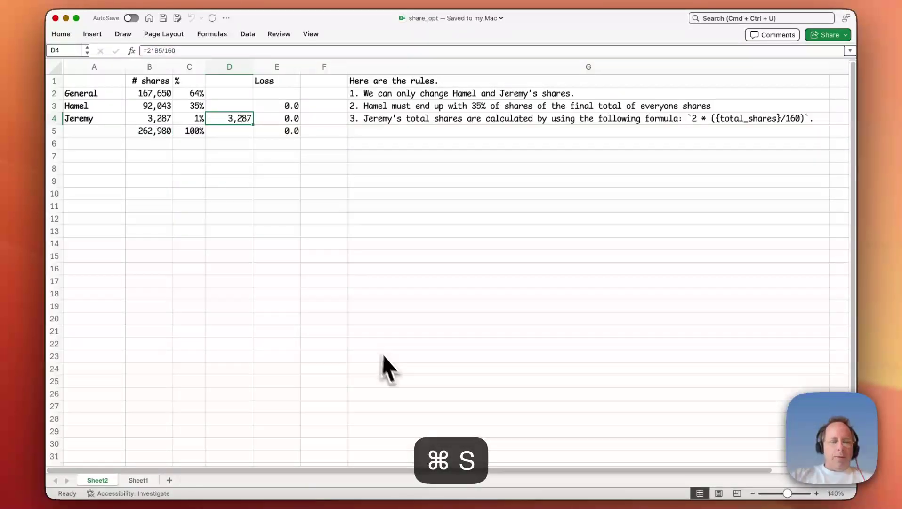